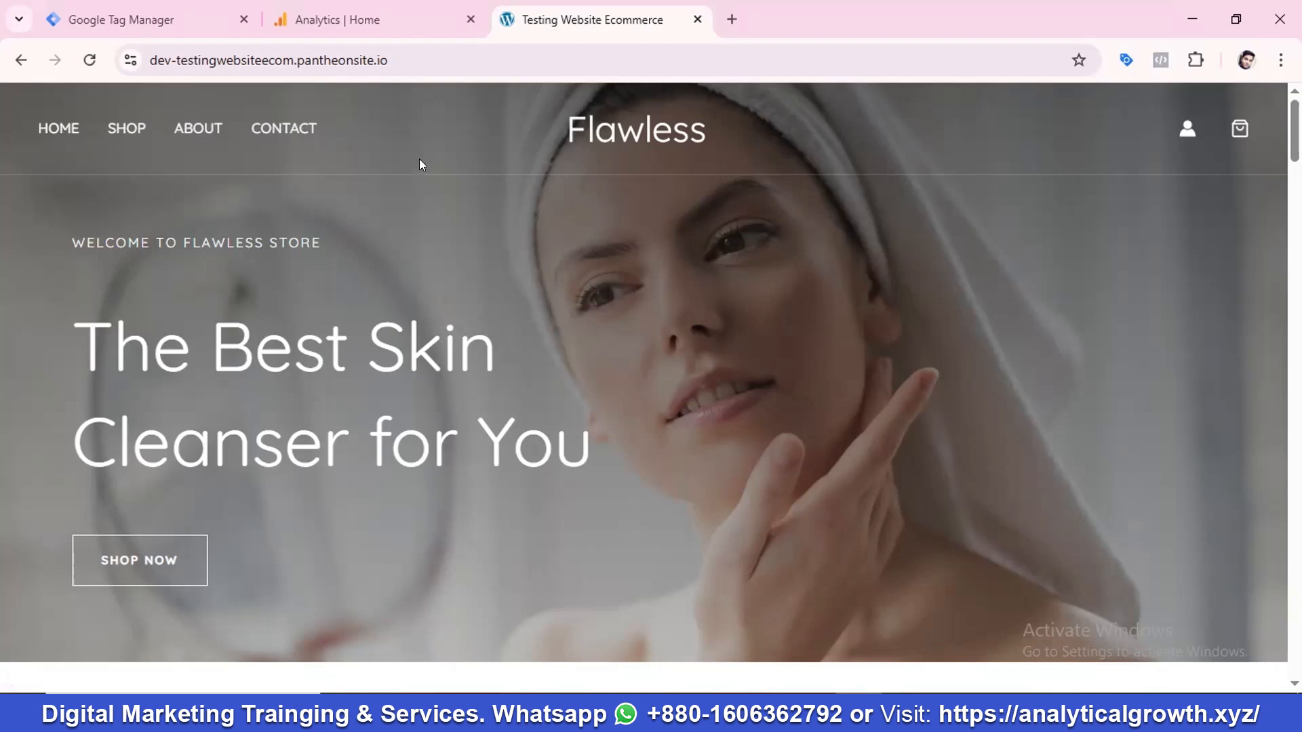
Step: Switch to Google Tag Manager and check which built-in variables are enabled and which triggers exist in the workspace
click(164, 21)
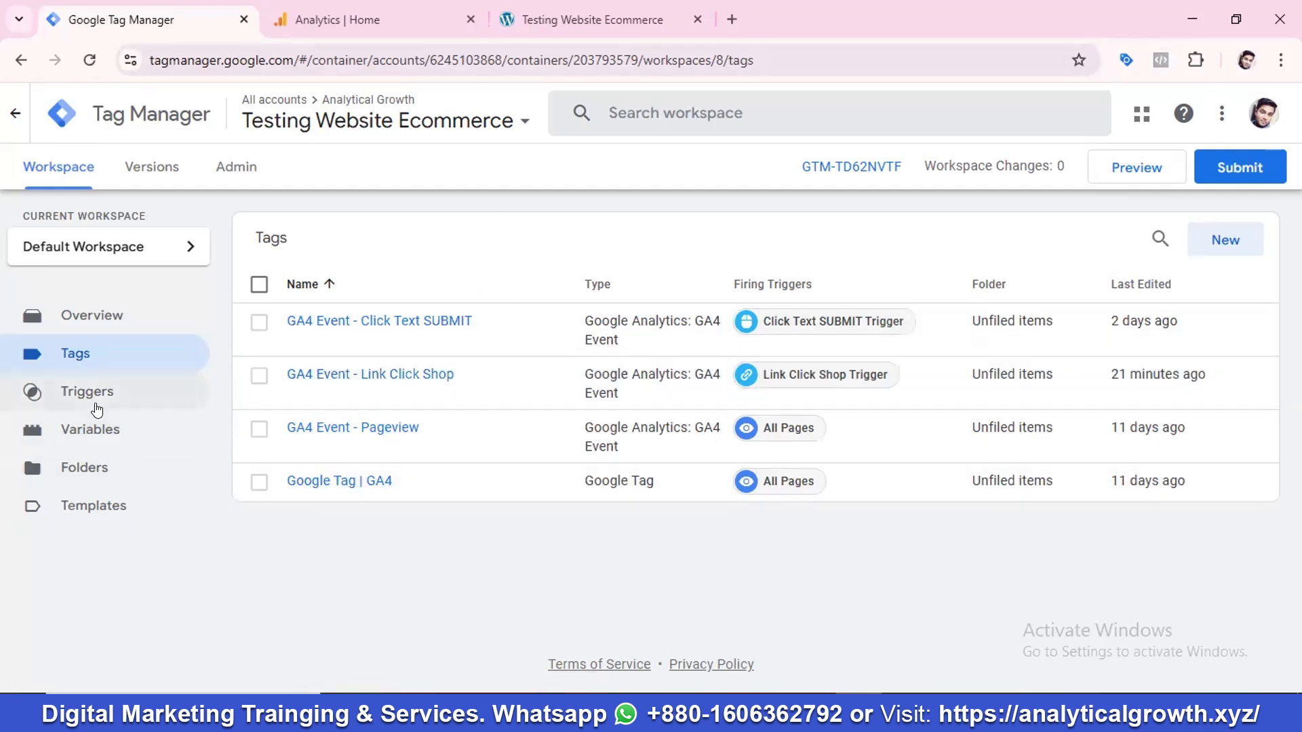
click(106, 436)
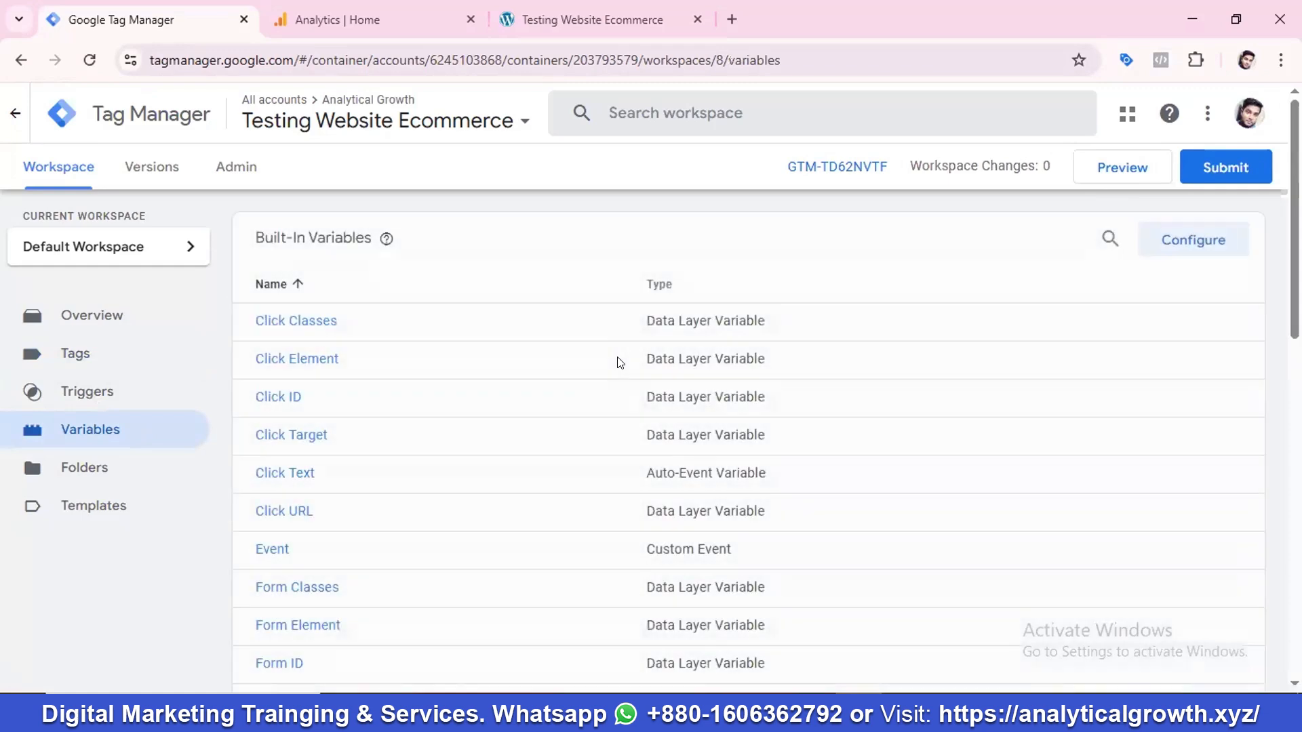
click(1194, 240)
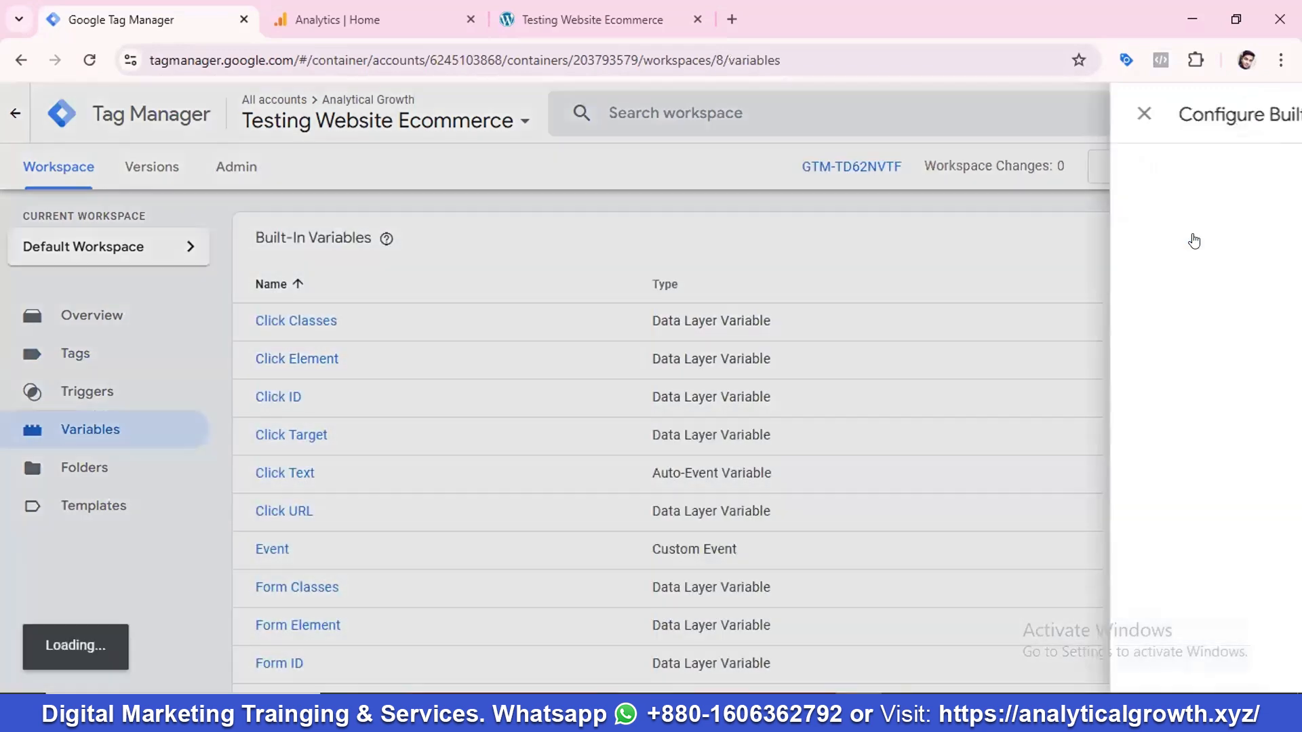
scroll(937, 296, down, 8)
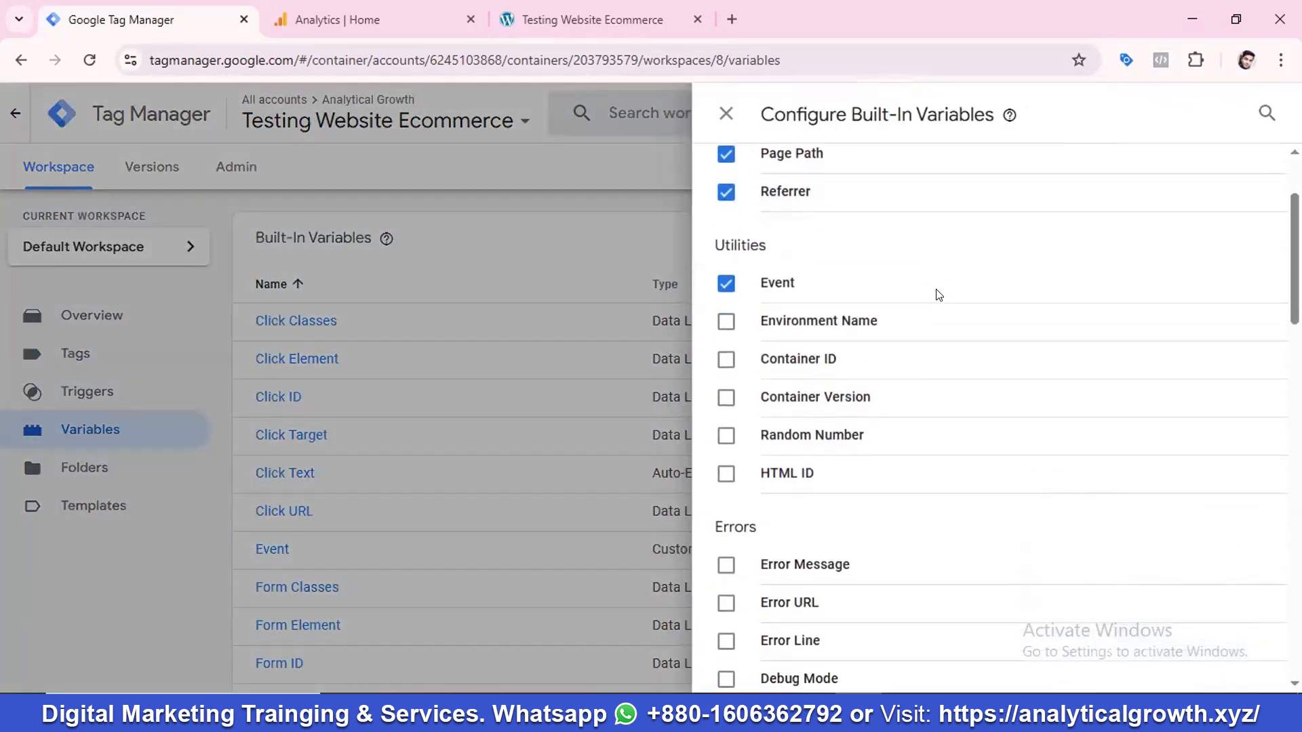
scroll(953, 348, down, 8)
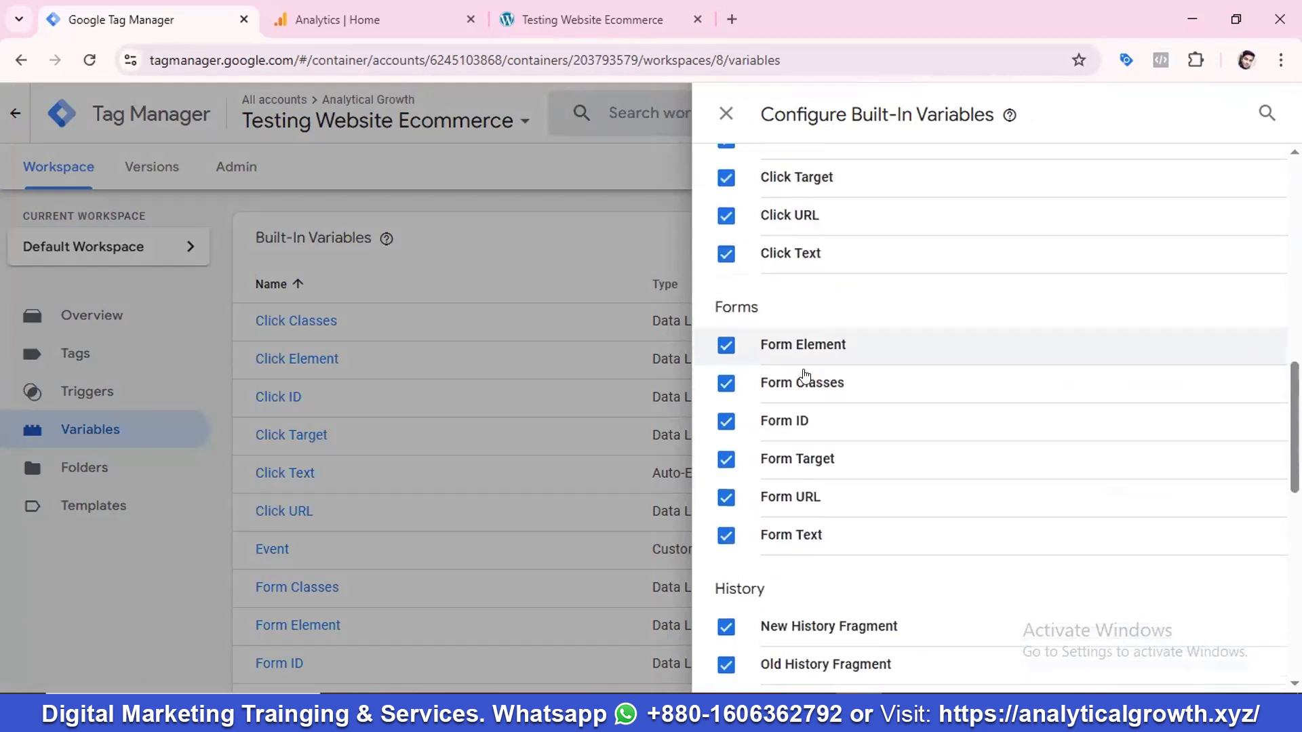
click(726, 113)
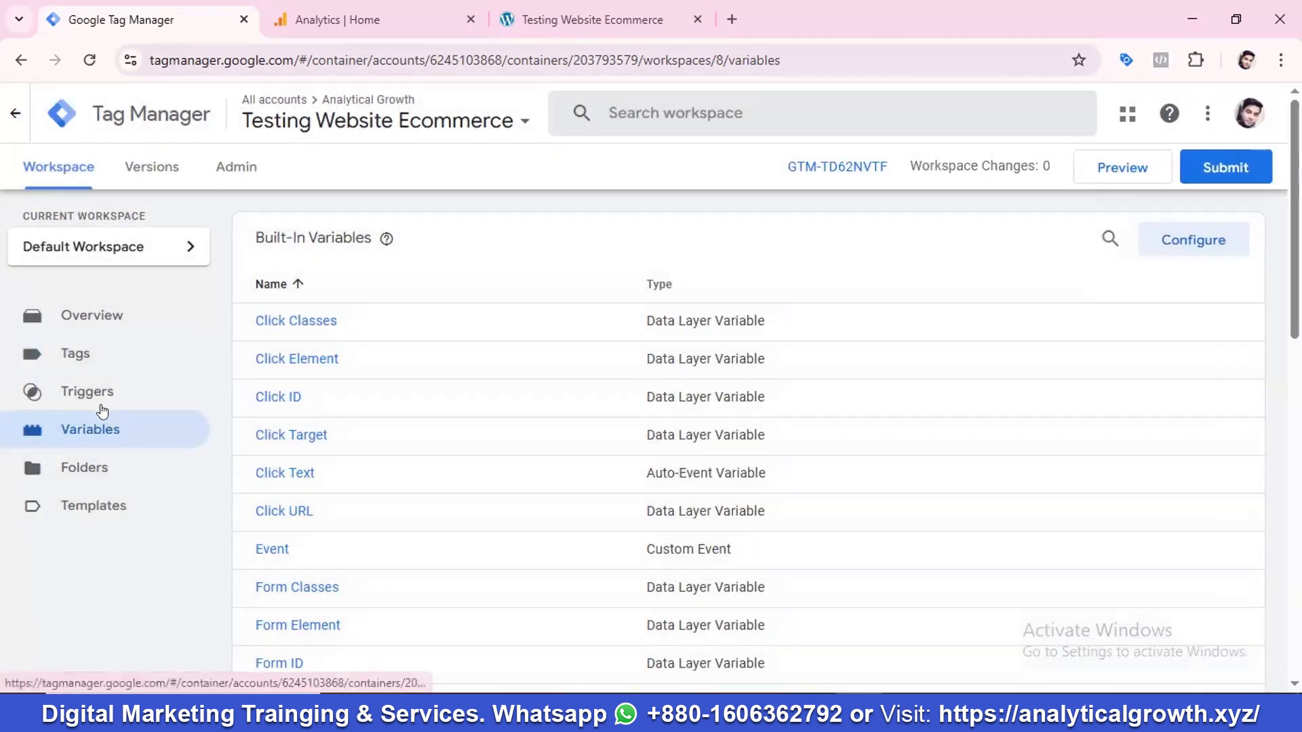
click(95, 397)
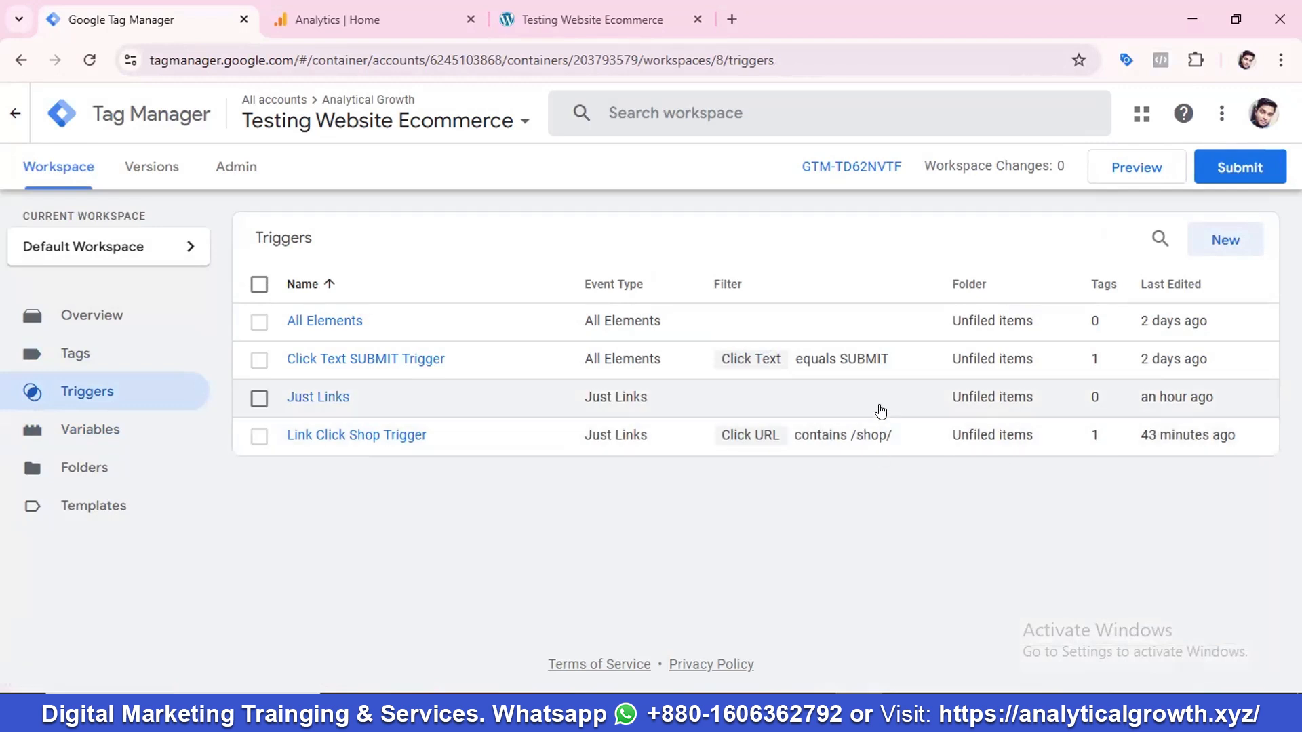
Step: Create a new tag named "GA4 Event - All Link Clicks"
click(71, 355)
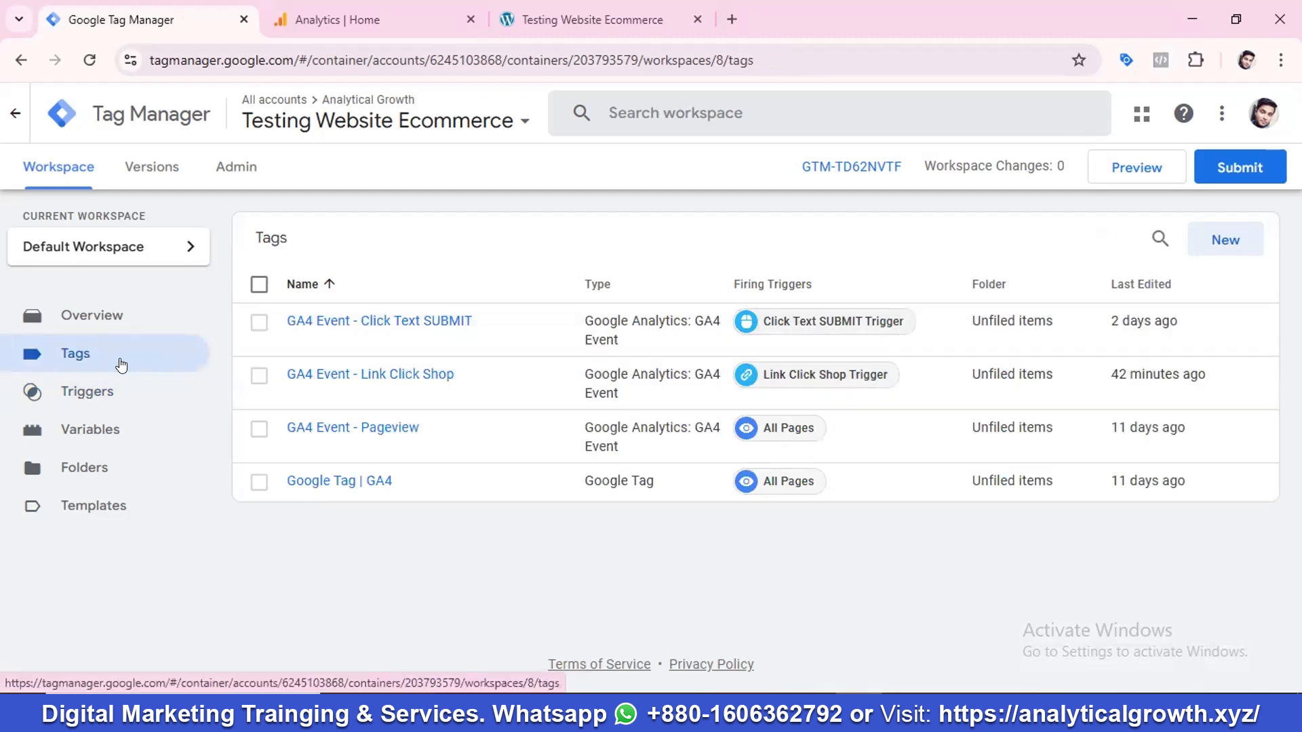
click(1226, 242)
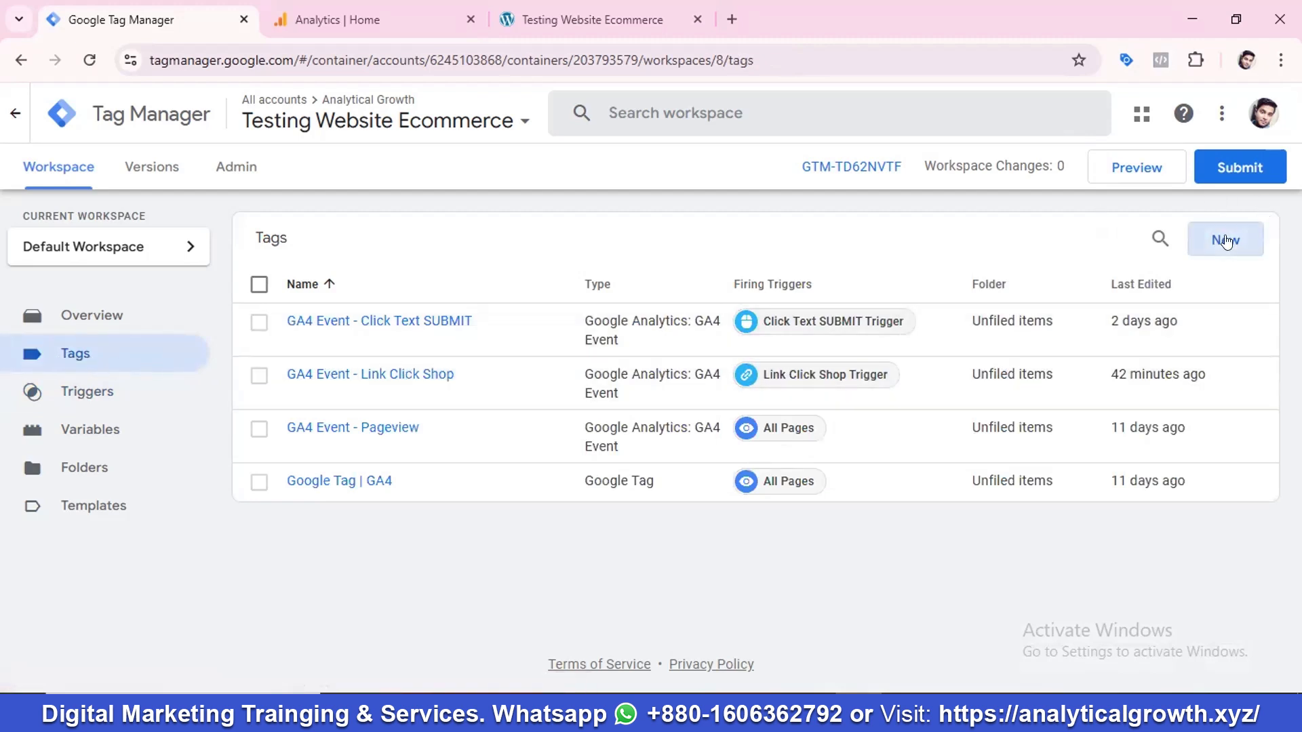
click(313, 116)
key(ctrl+a)
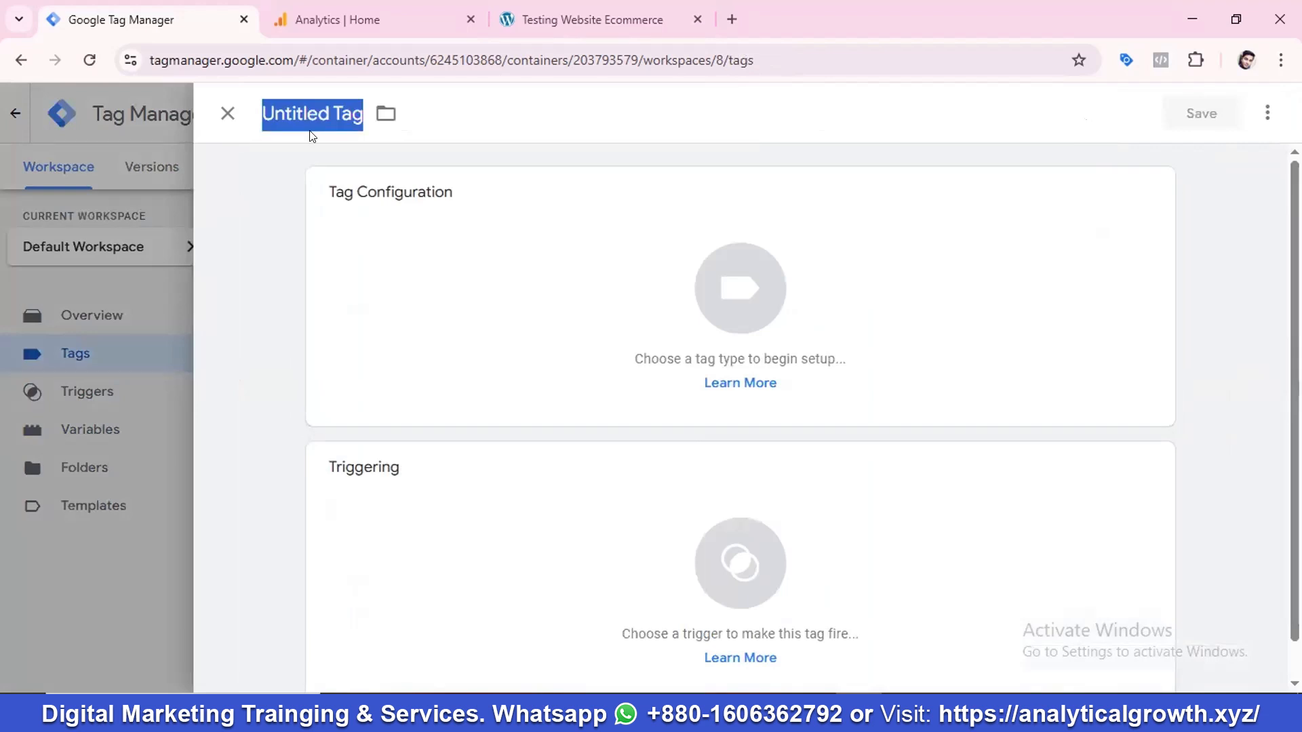
key(BackSpace)
text(G)
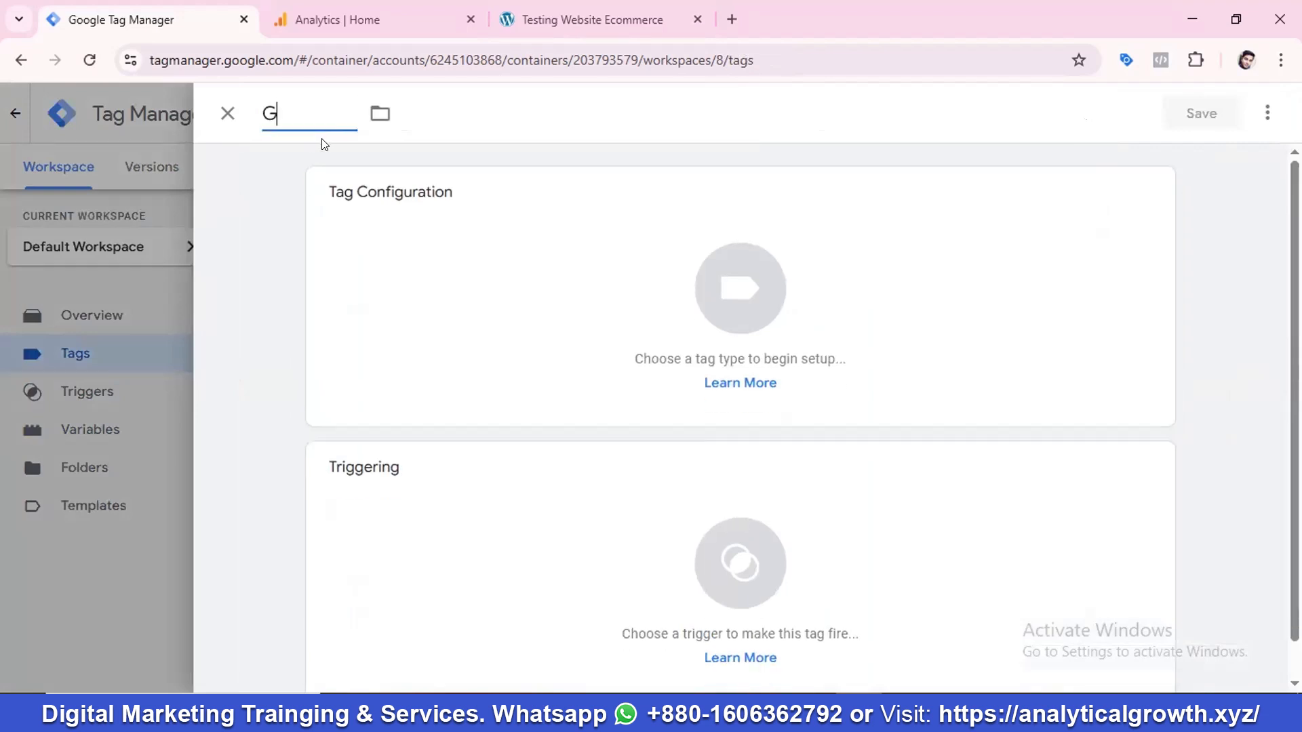
text(A4 Eve)
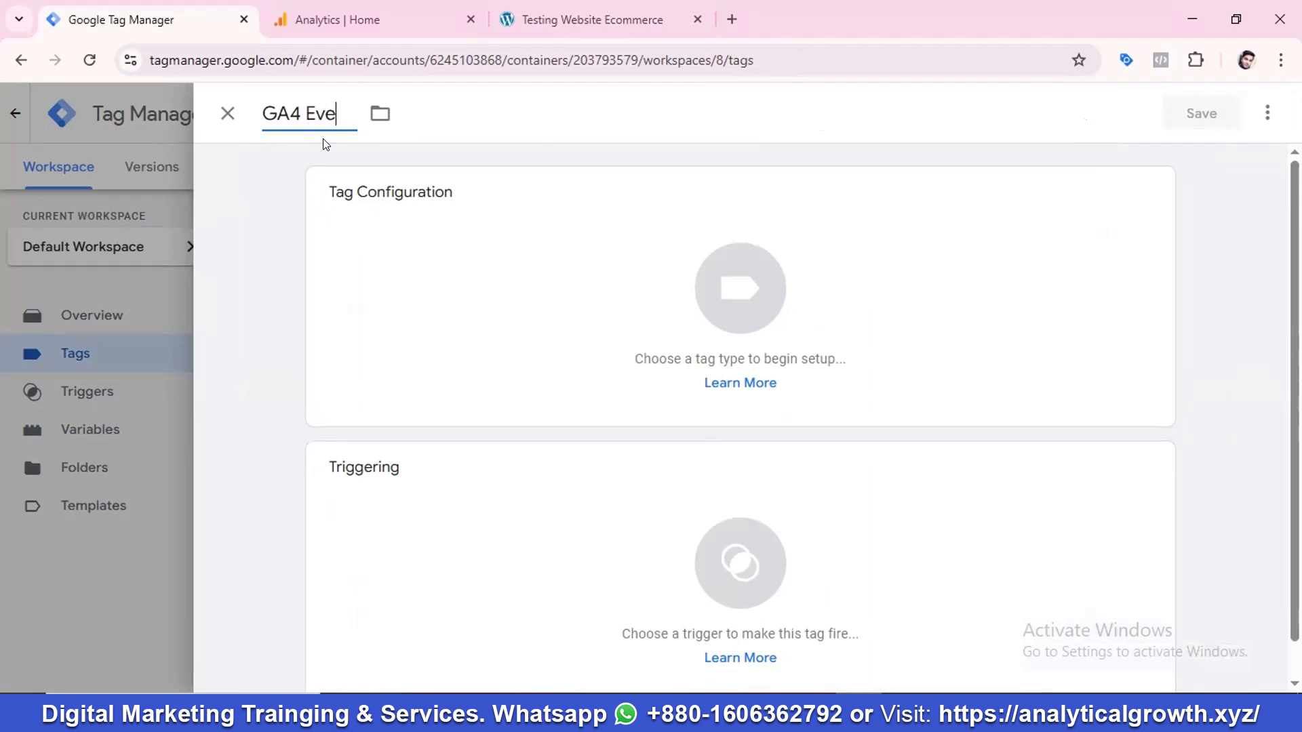
text(nt - )
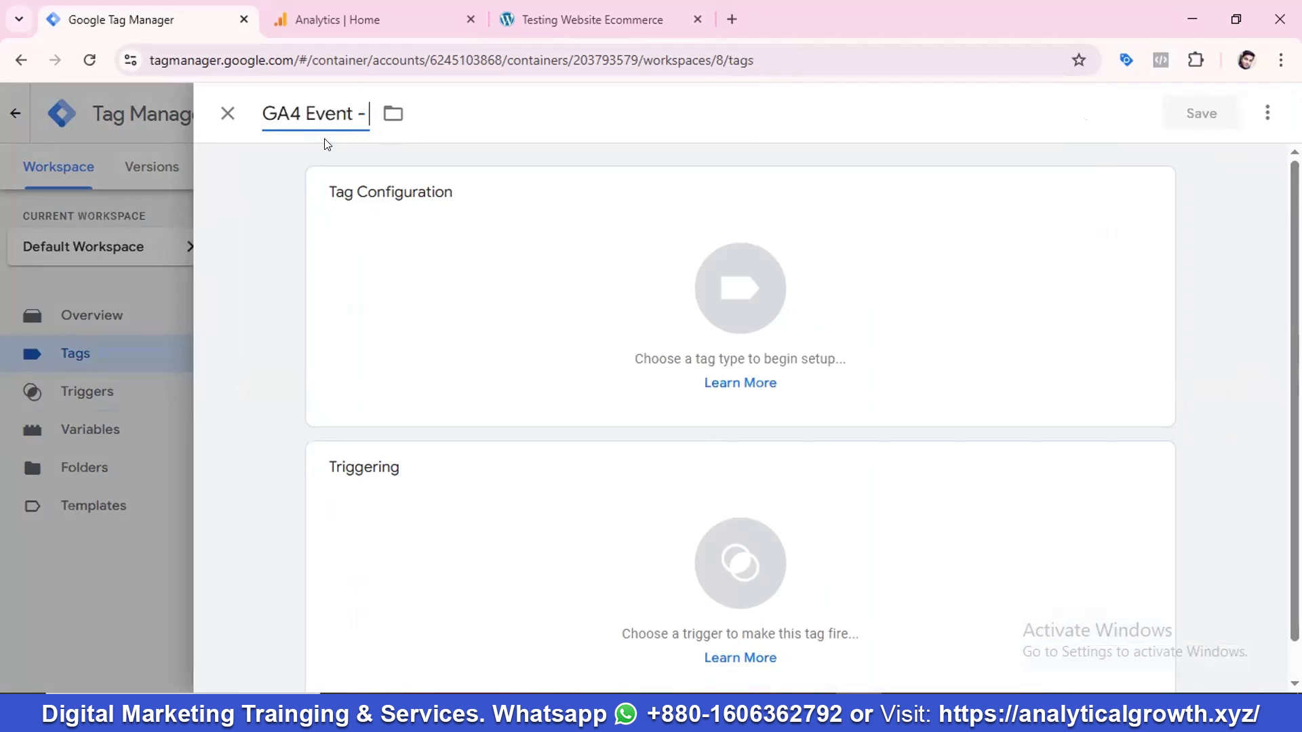
text(All Link C)
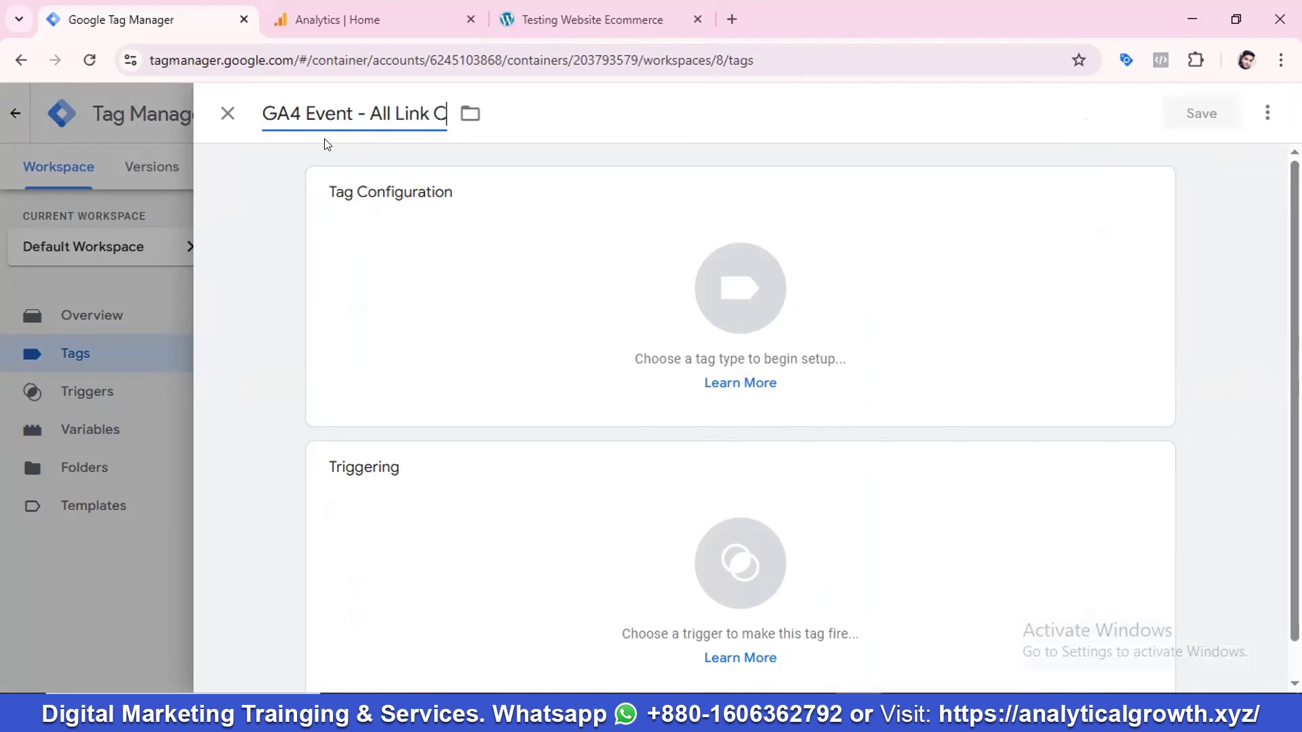
text(licks)
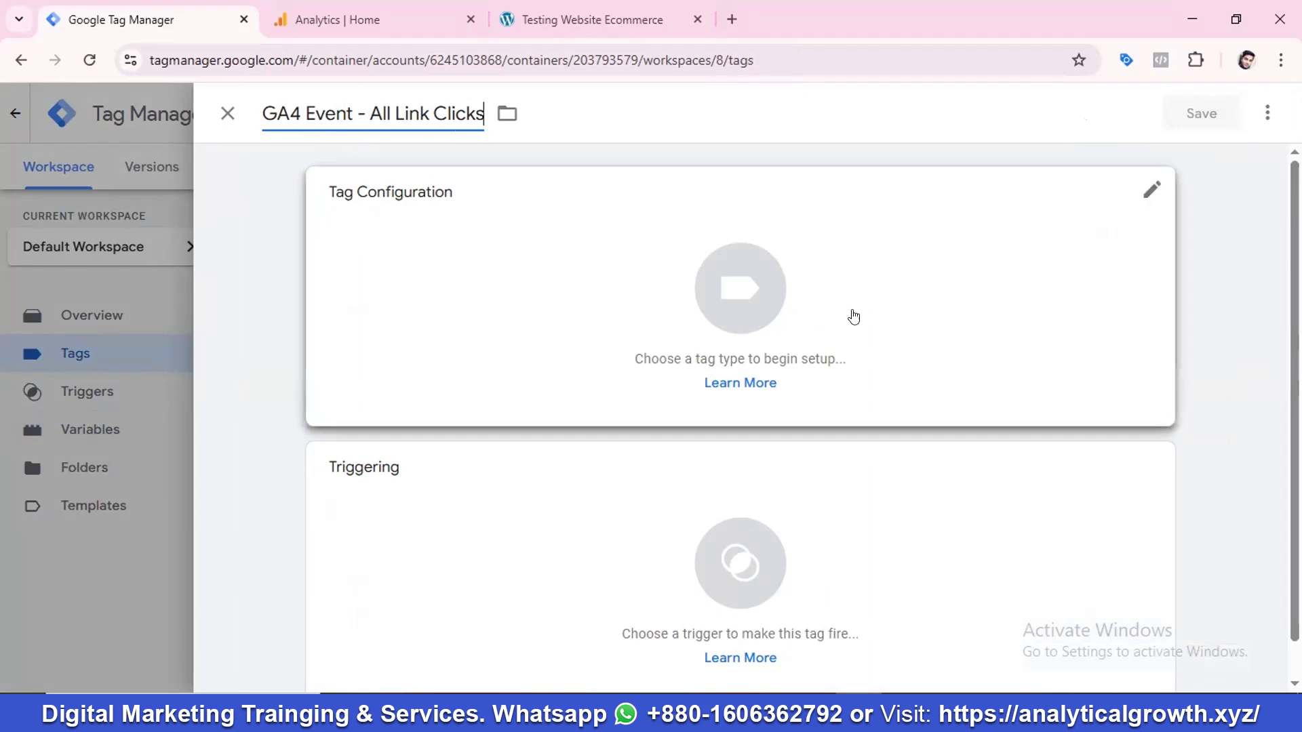
Step: Set the tag type to Google Analytics: GA4 Event
click(744, 287)
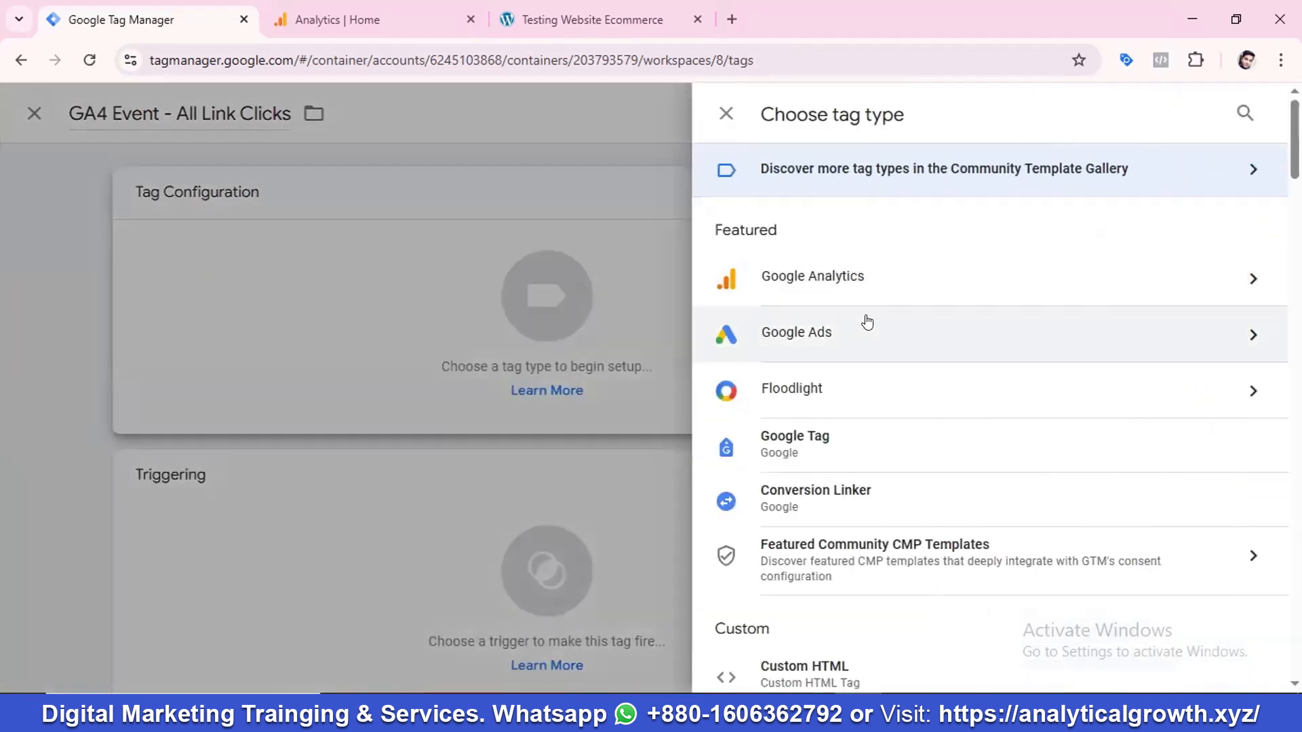
click(821, 280)
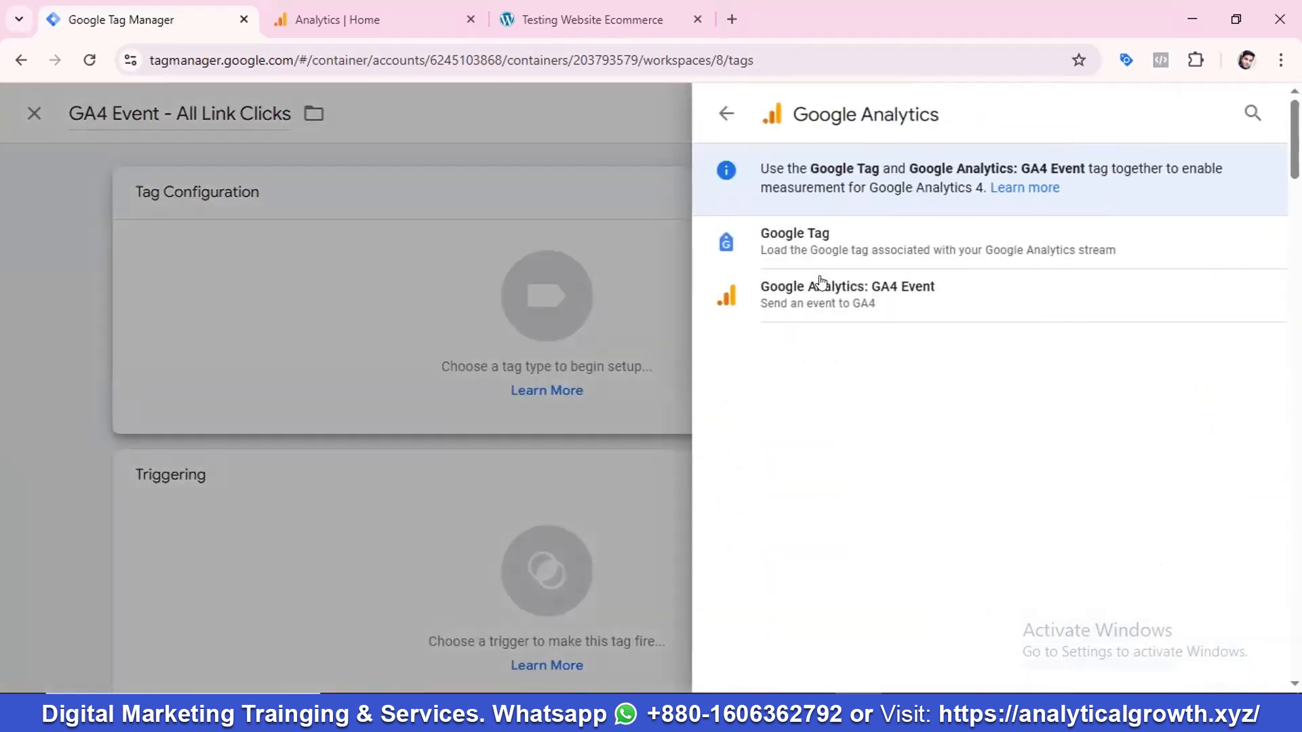
click(835, 304)
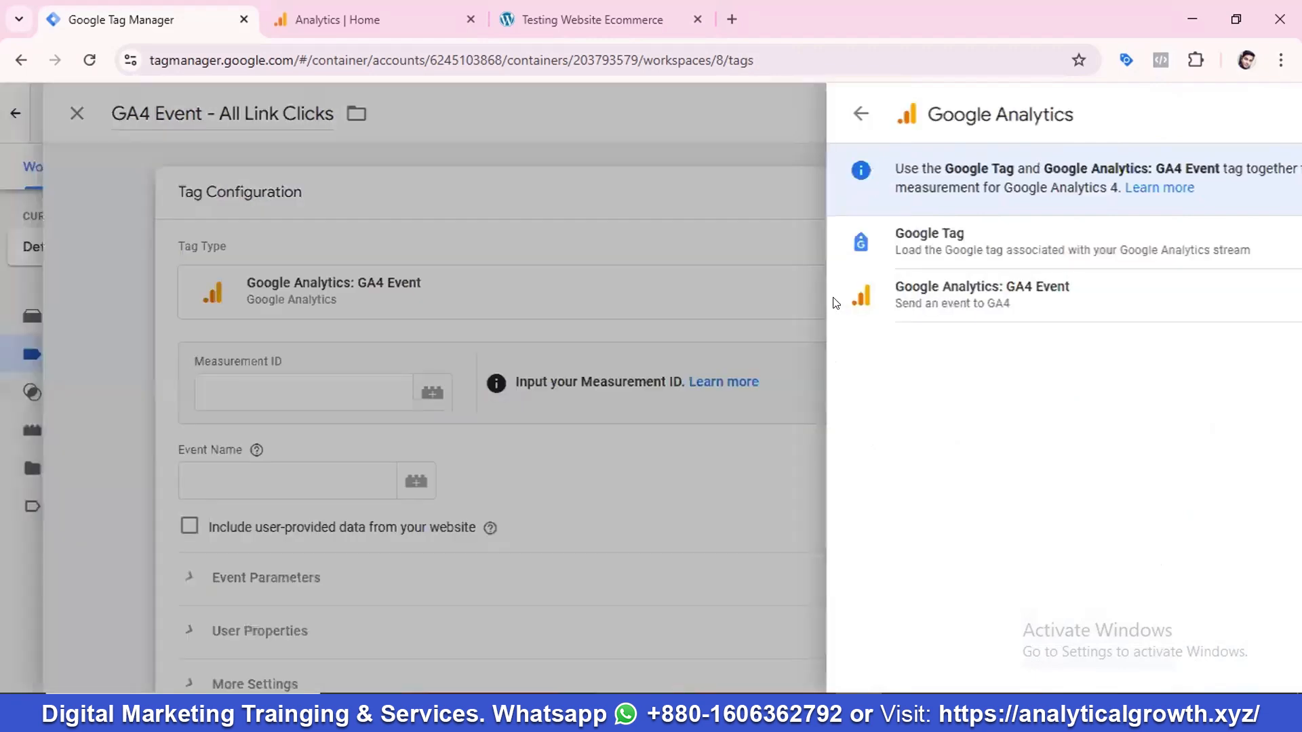
Step: Fill the tag's Measurement ID with the "GA4 | Measurement Id" constant variable
click(448, 392)
scroll(516, 387, down, 1)
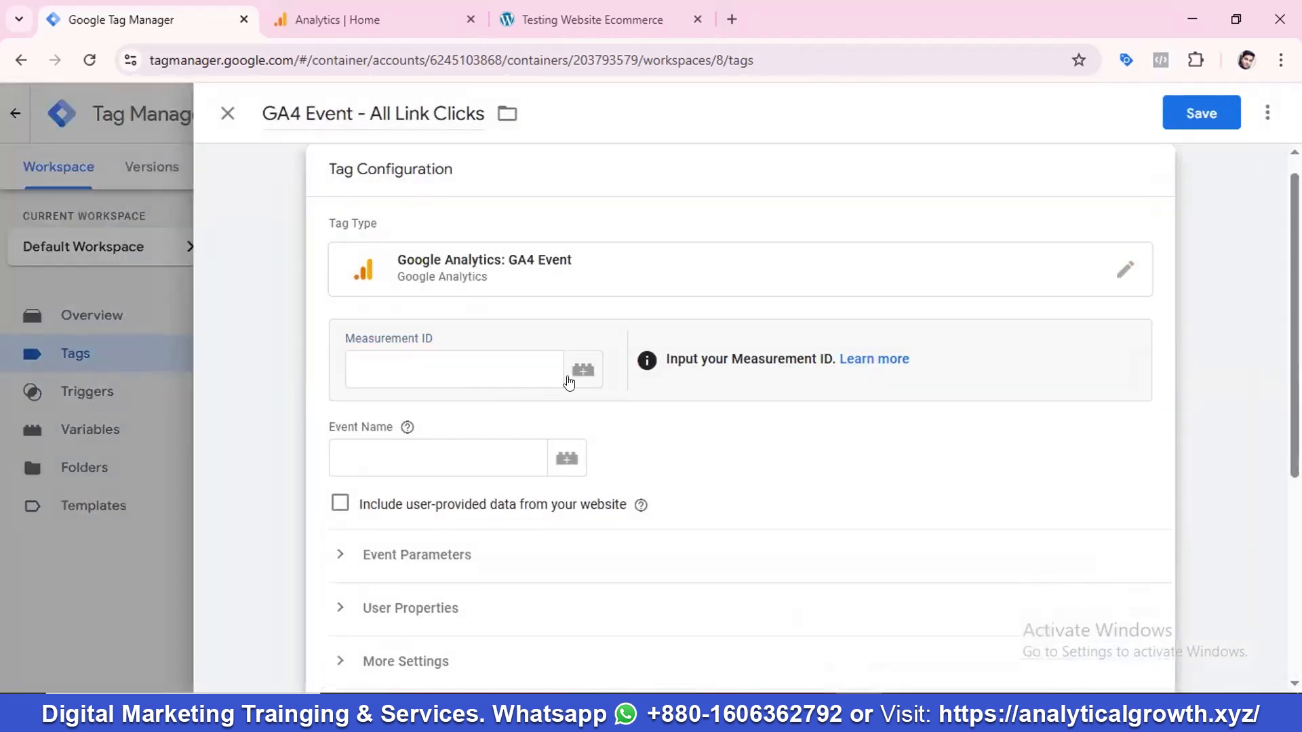
click(579, 370)
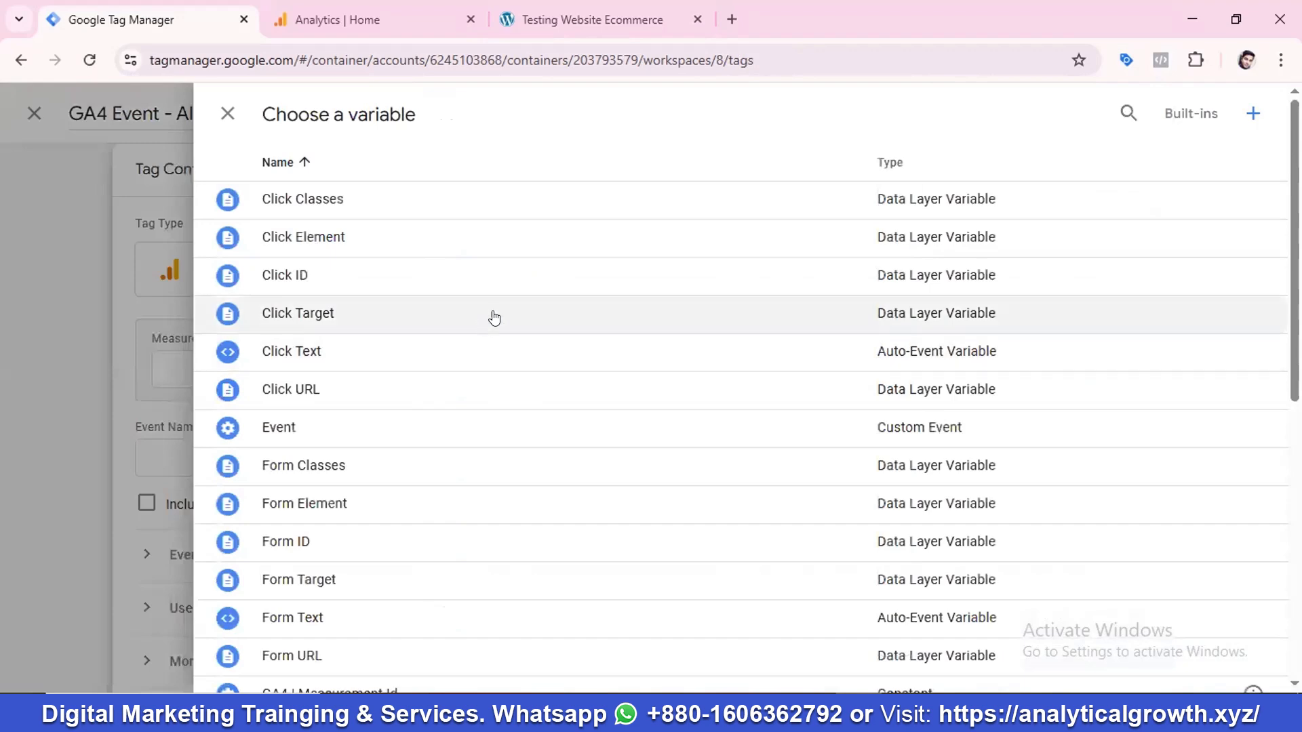
scroll(515, 303, down, 1)
scroll(515, 303, down, 4)
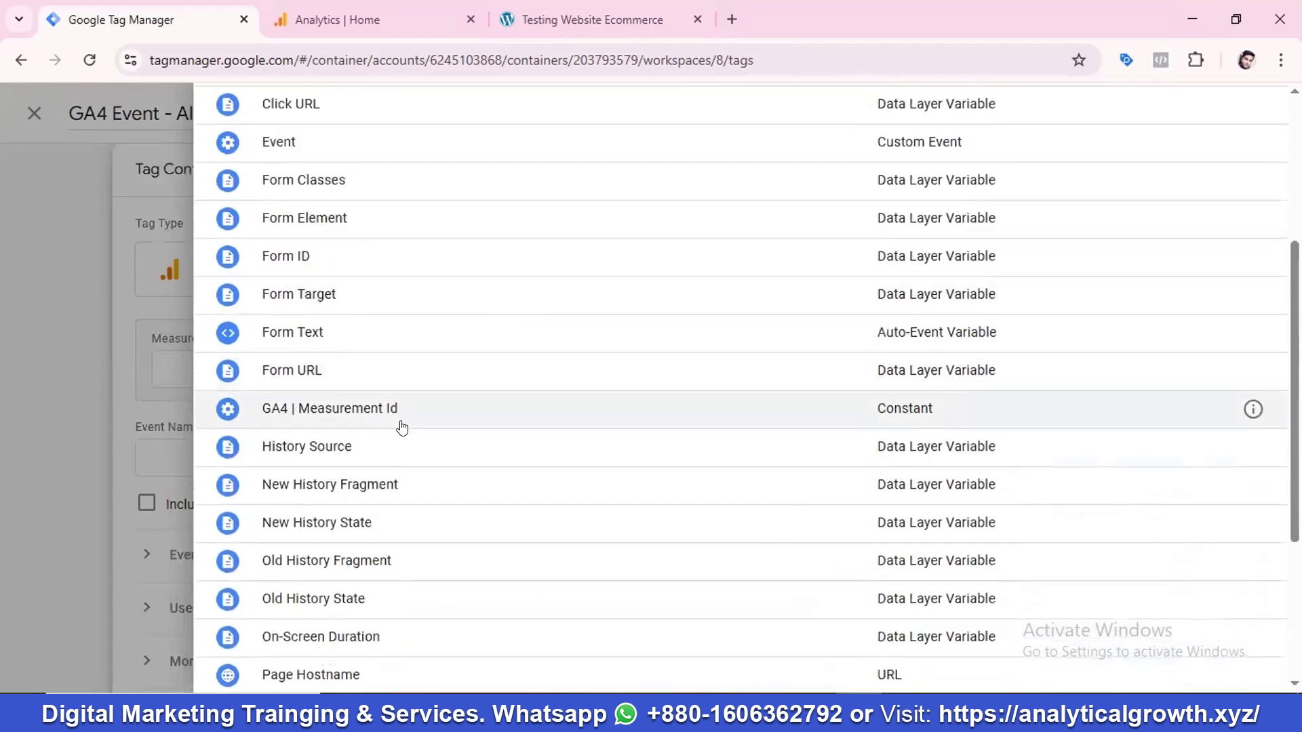
click(372, 415)
Step: Enter "all_link_clicks-dynamically" as the tag's event name
scroll(461, 393, down, 2)
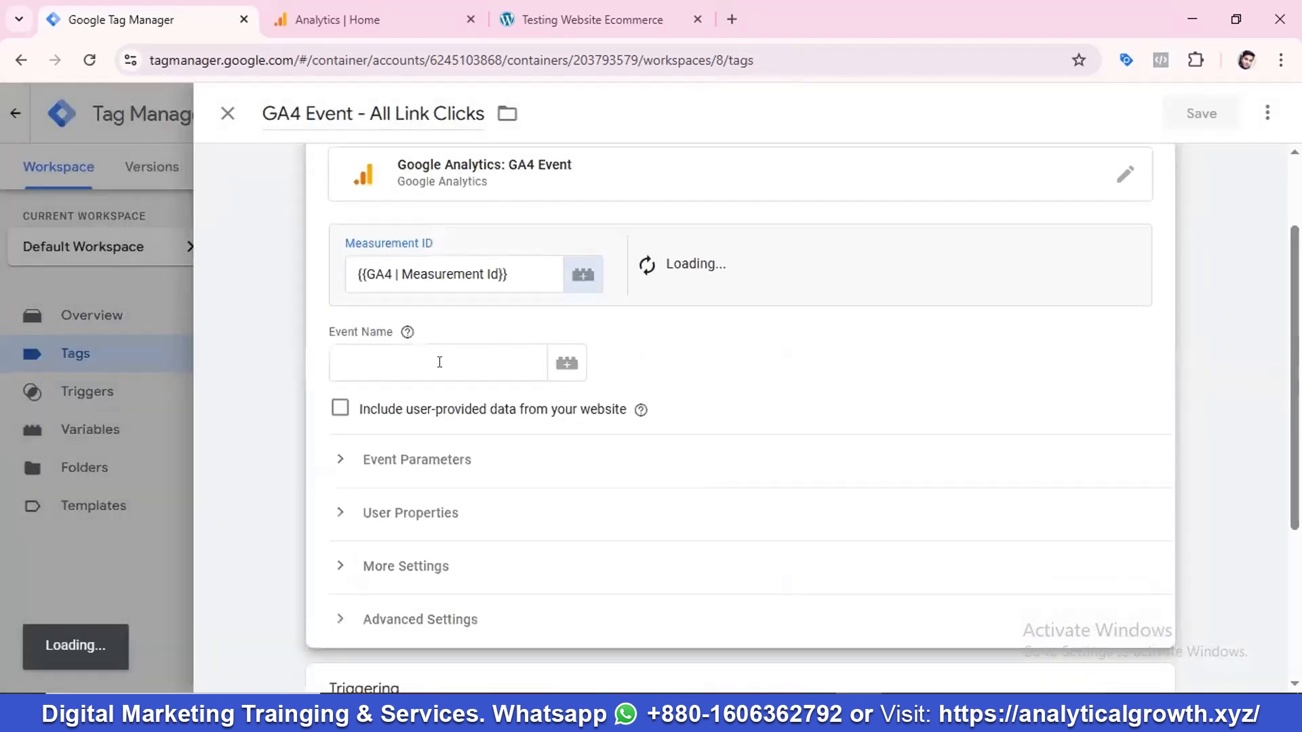
click(424, 361)
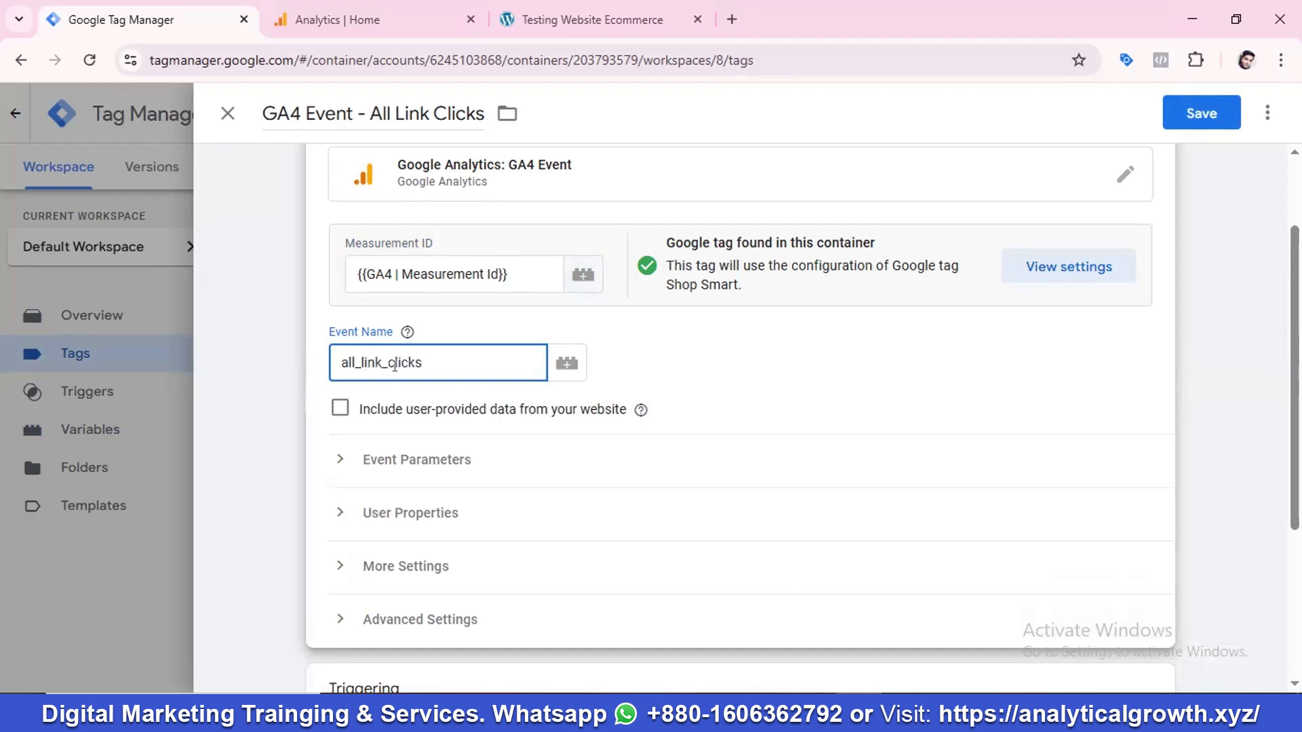
text(dynamically)
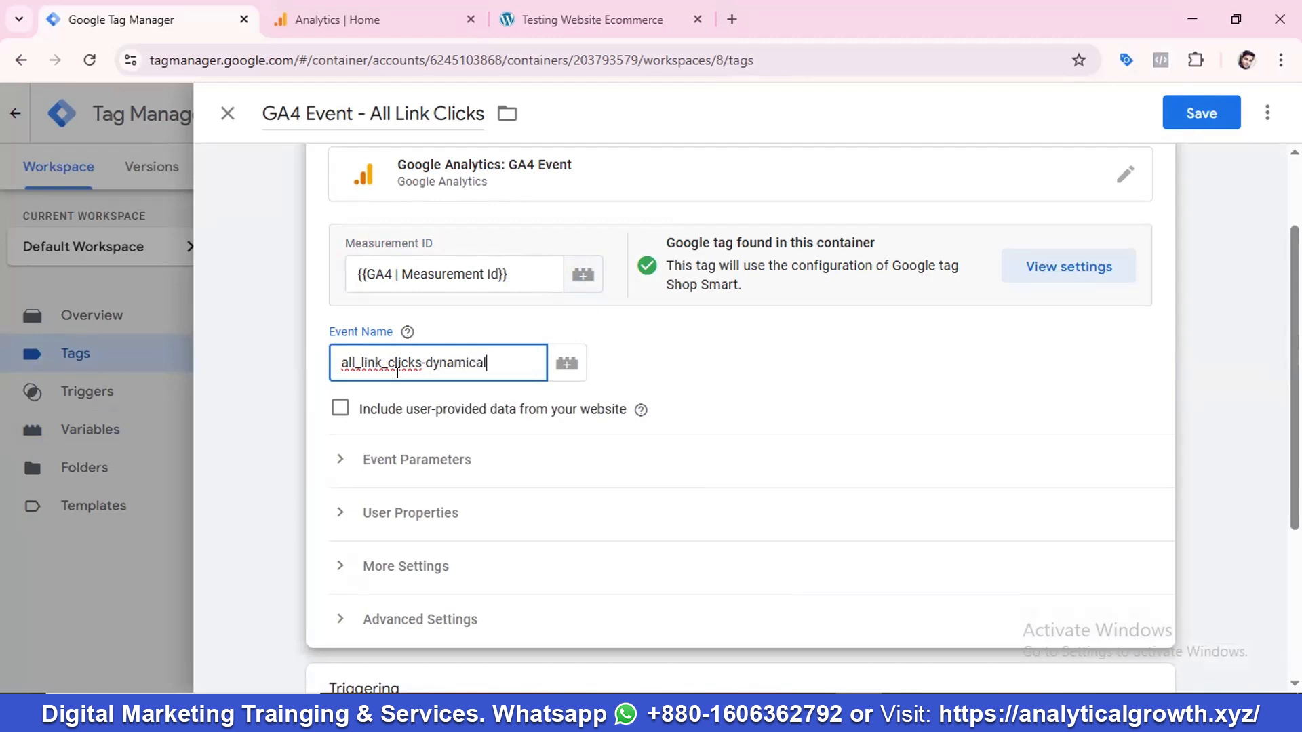
click(787, 390)
scroll(634, 435, down, 1)
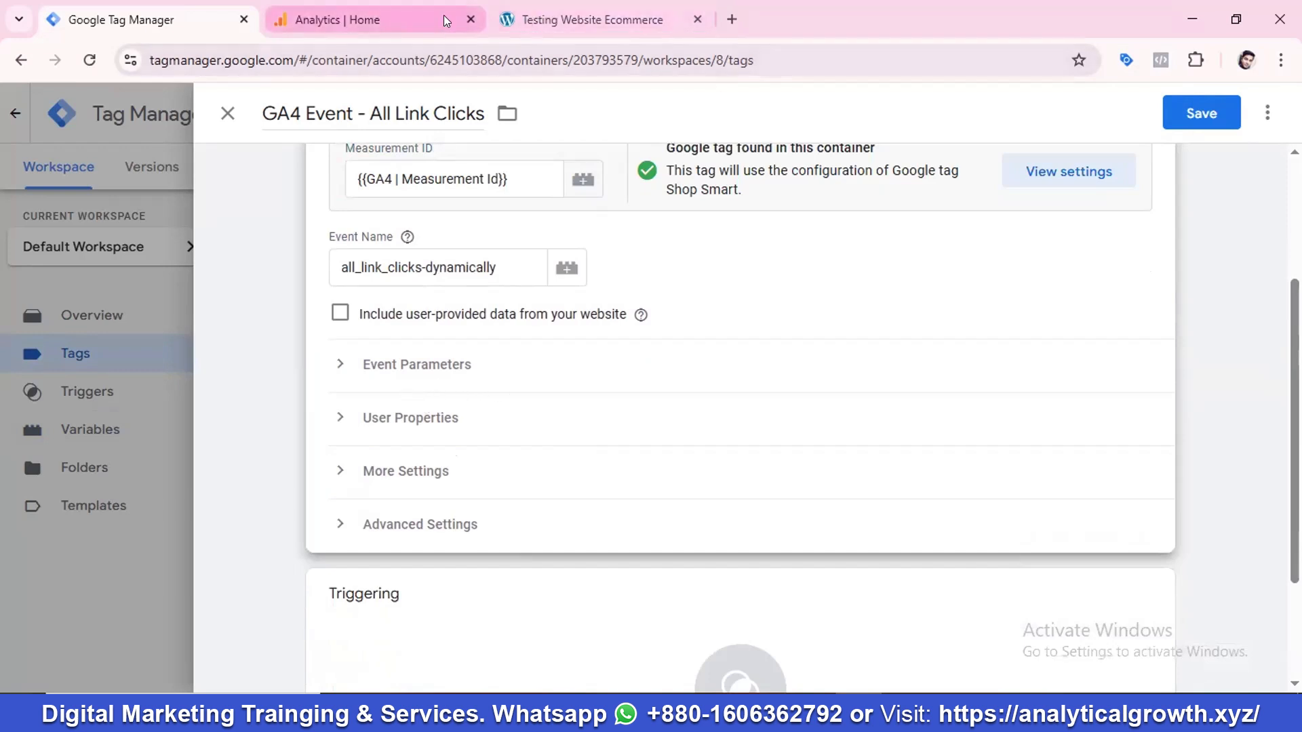
Step: Look over the navigation links on the Testing Website Ecommerce page and return to the tag in Google Tag Manager
click(564, 10)
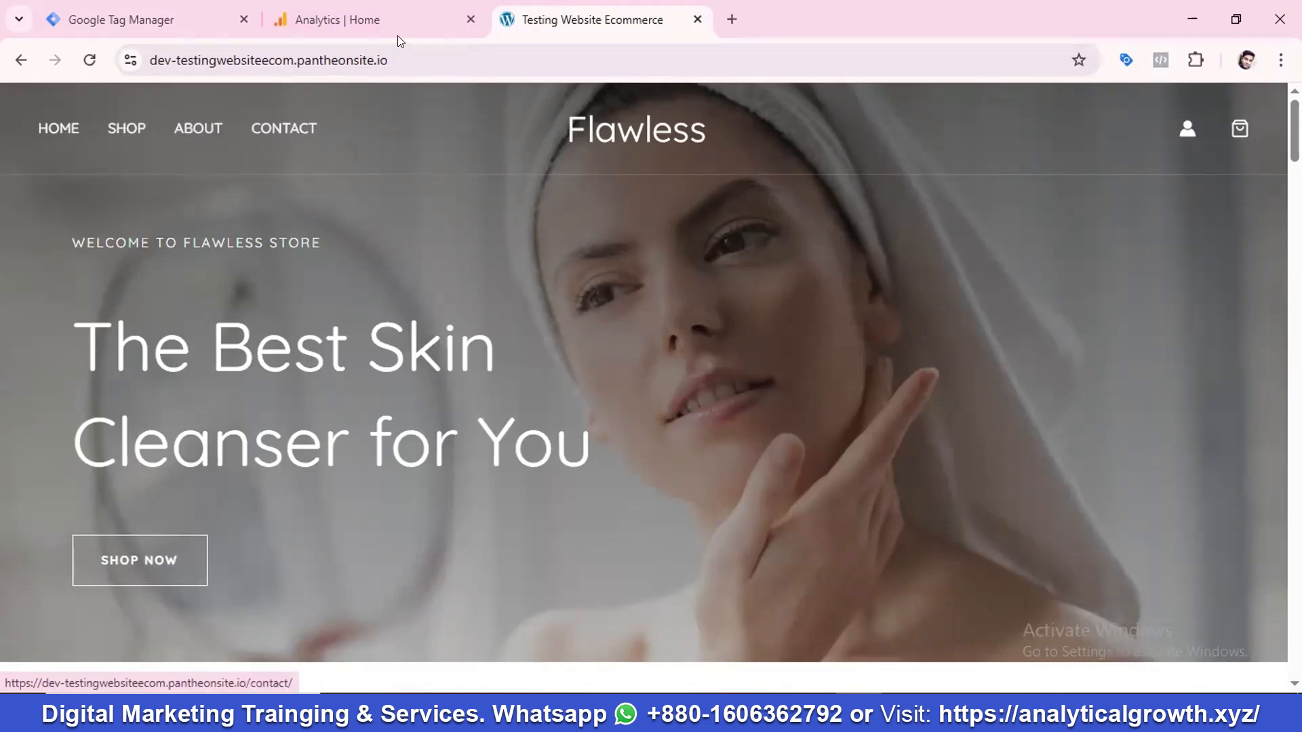
click(385, 19)
click(159, 20)
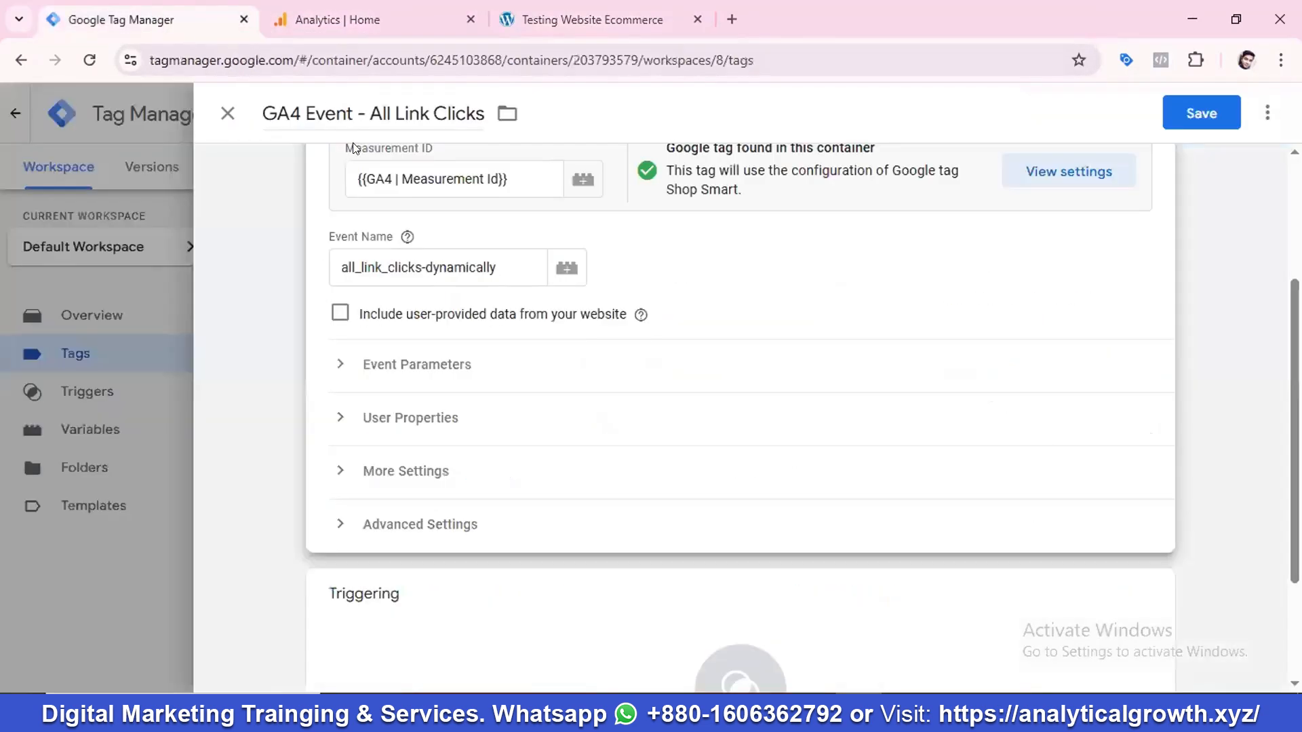
Step: Expand the event parameters and add a first parameter named "clcik_text"
click(401, 366)
click(438, 499)
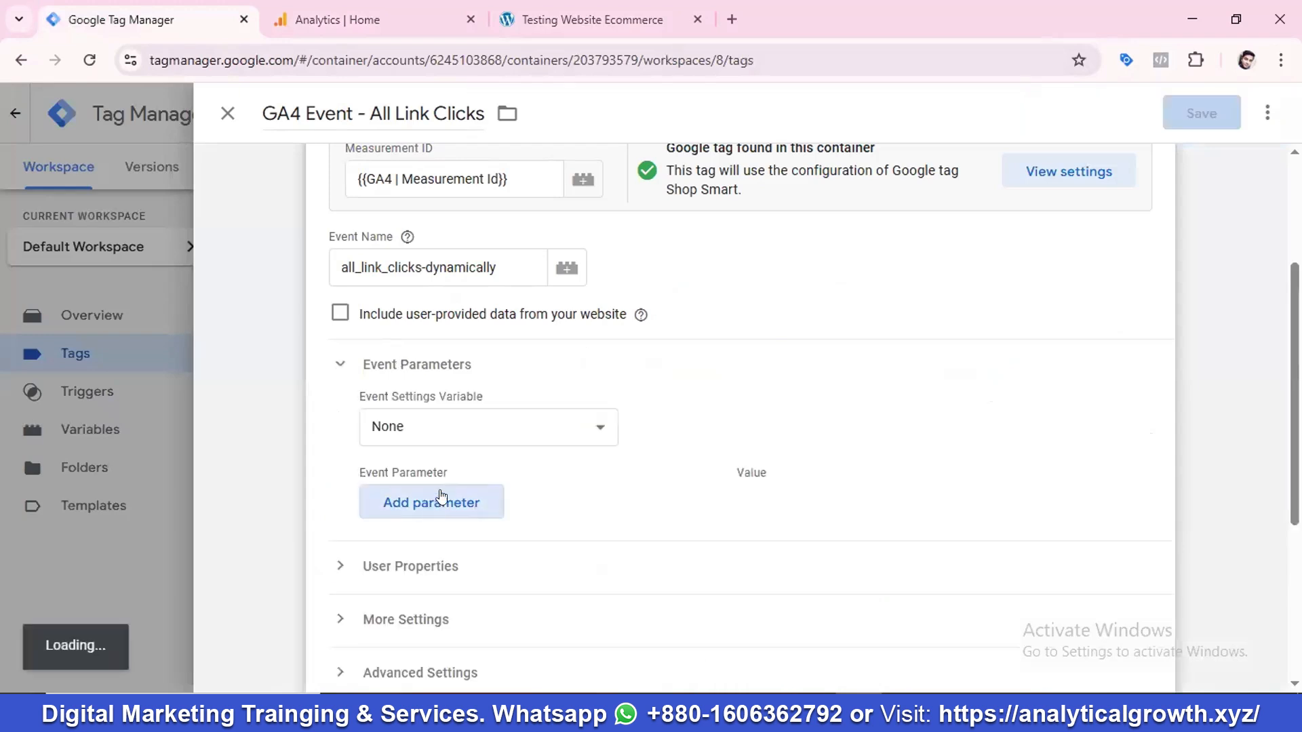
scroll(465, 475, down, 2)
click(434, 409)
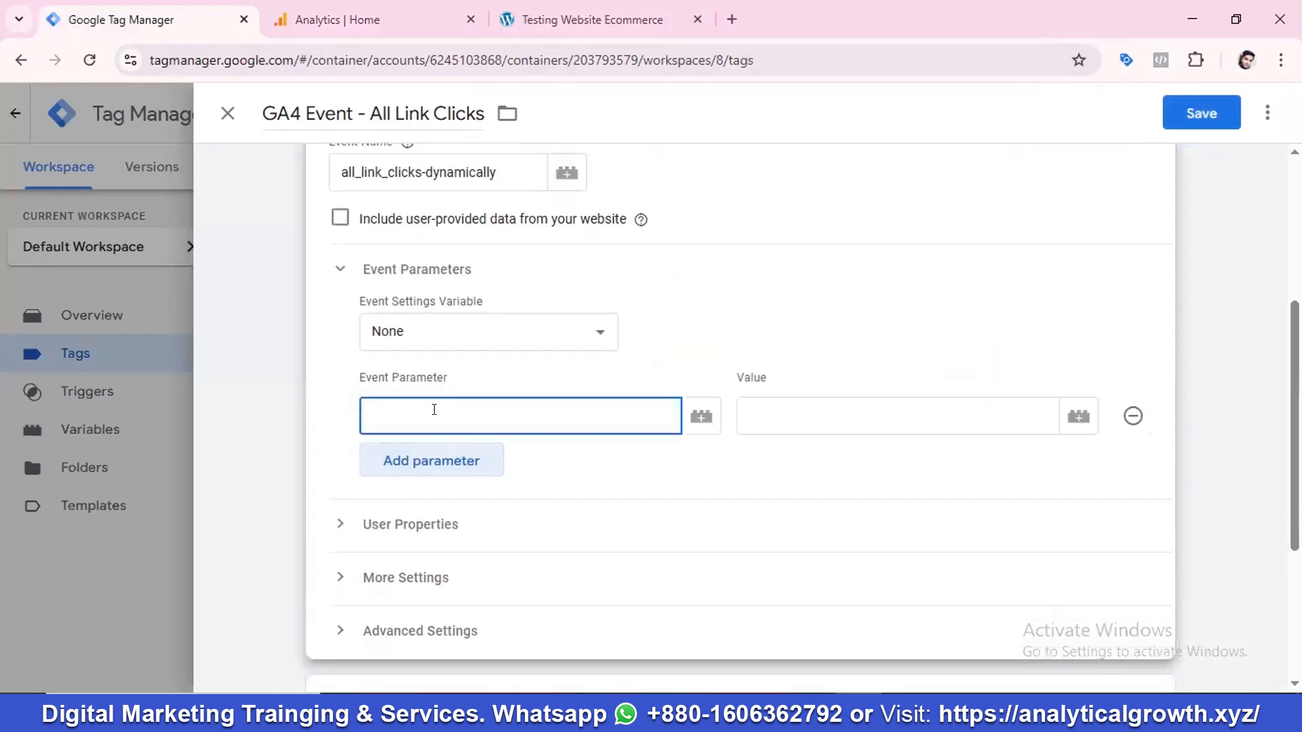
text(clcik_text)
Step: Add a second event parameter named "clcik_url", reusing the "clcik_" prefix from the first one
click(445, 461)
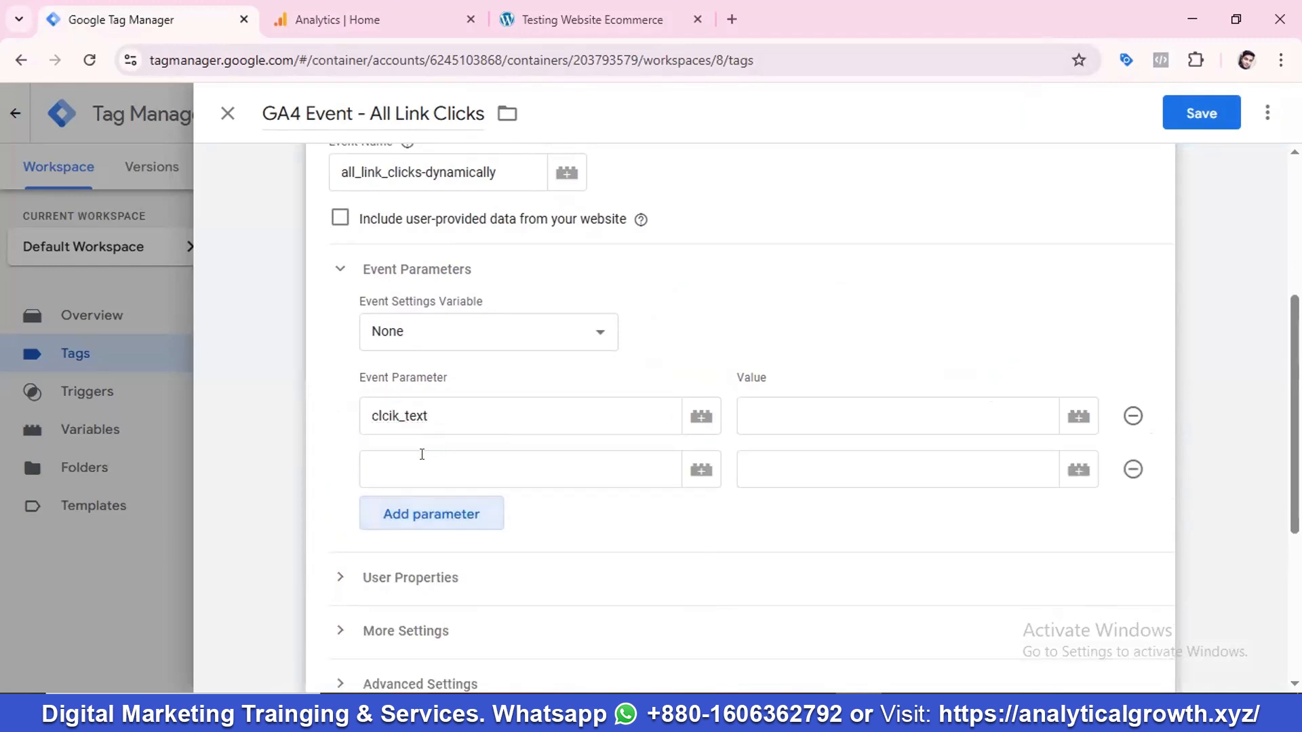
click(419, 467)
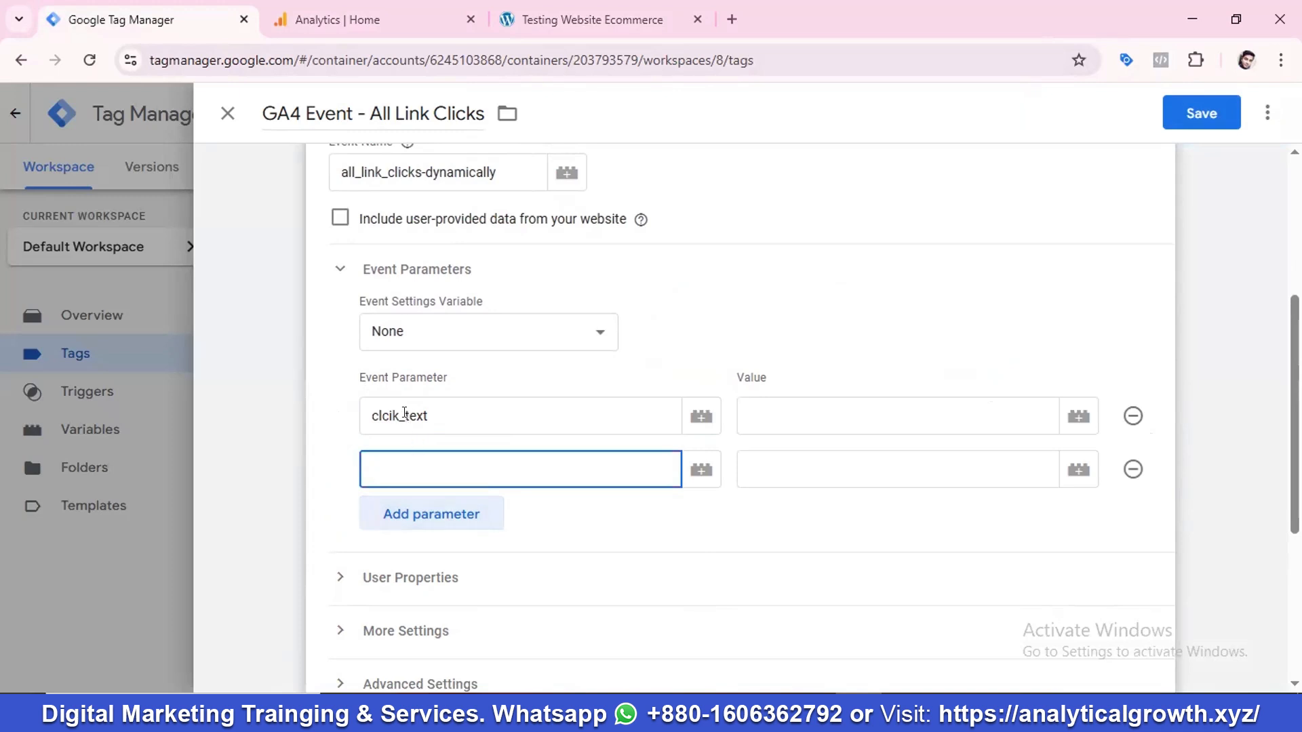
drag(405, 413, 344, 421)
key(ctrl+c)
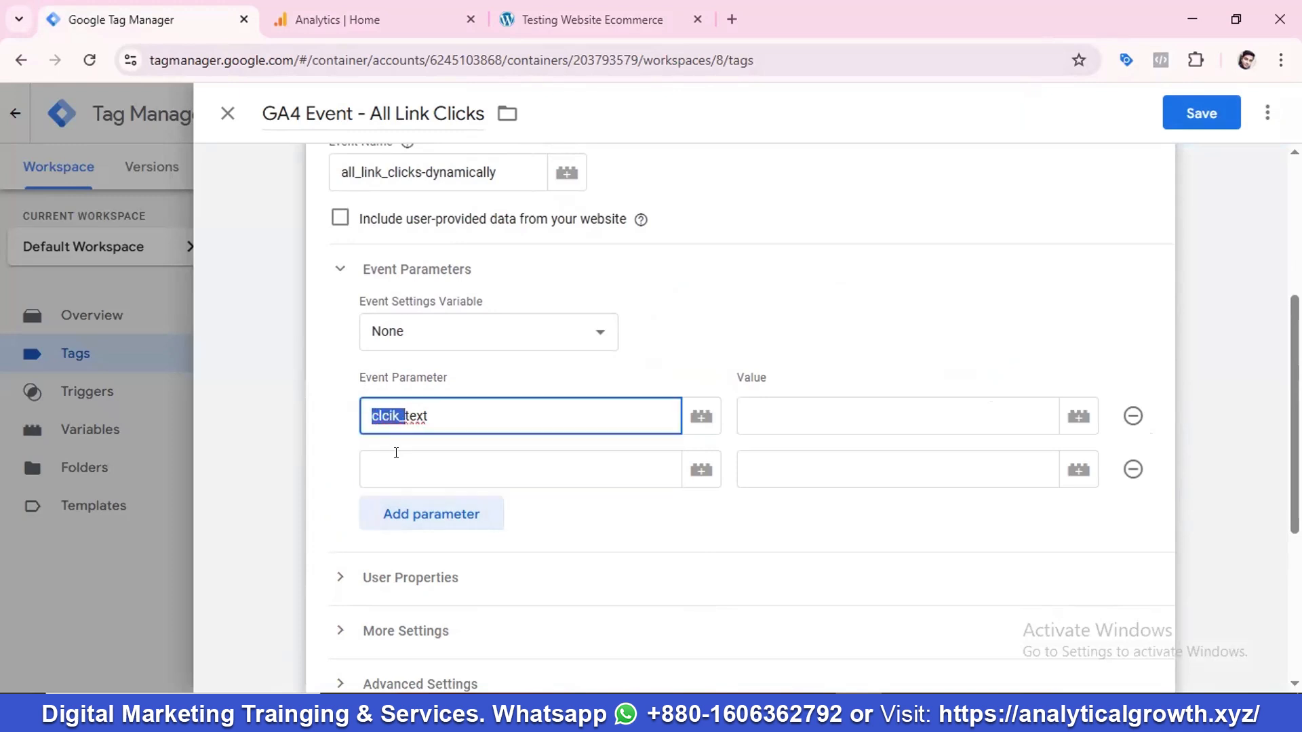
click(396, 453)
key(ctrl+v)
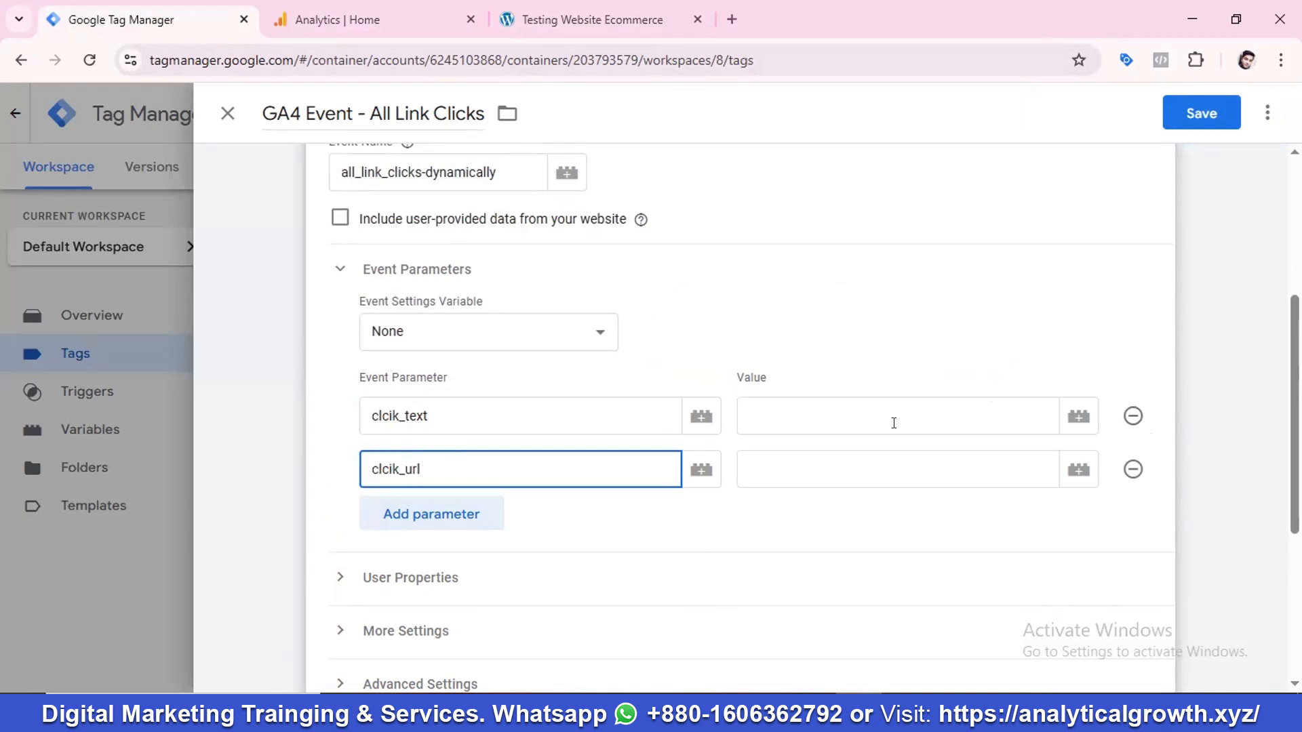
Step: Assign the Click Text variable as the value of the "clcik_text" parameter
click(831, 412)
click(1079, 414)
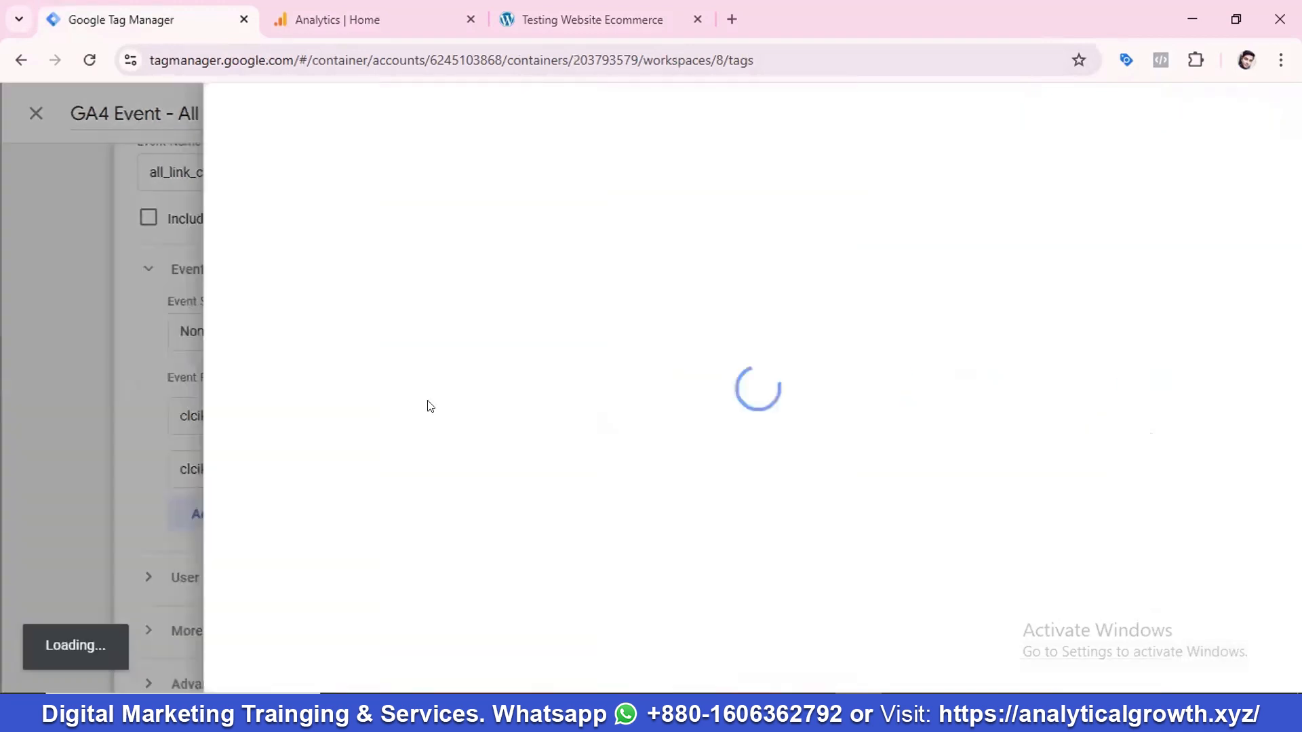
click(305, 351)
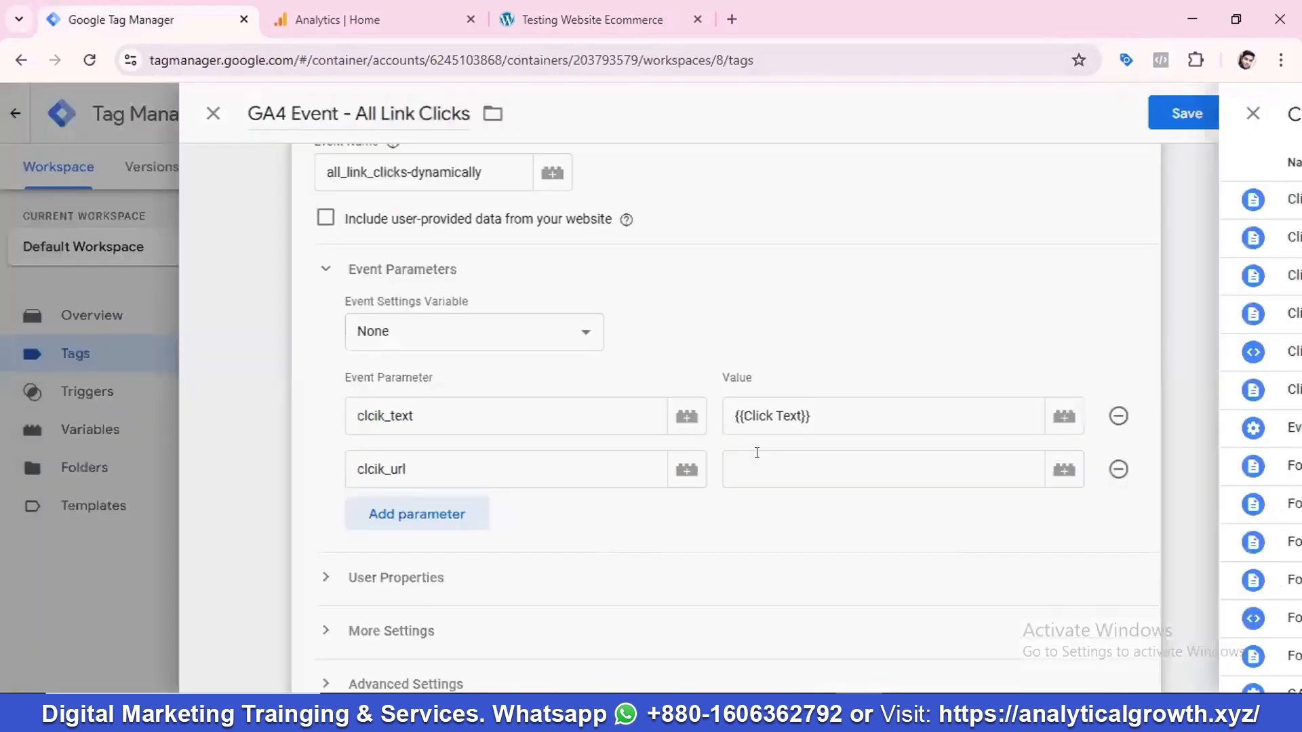
Step: Assign the Click URL variable as the value of the "clcik_url" parameter
click(780, 468)
click(1069, 470)
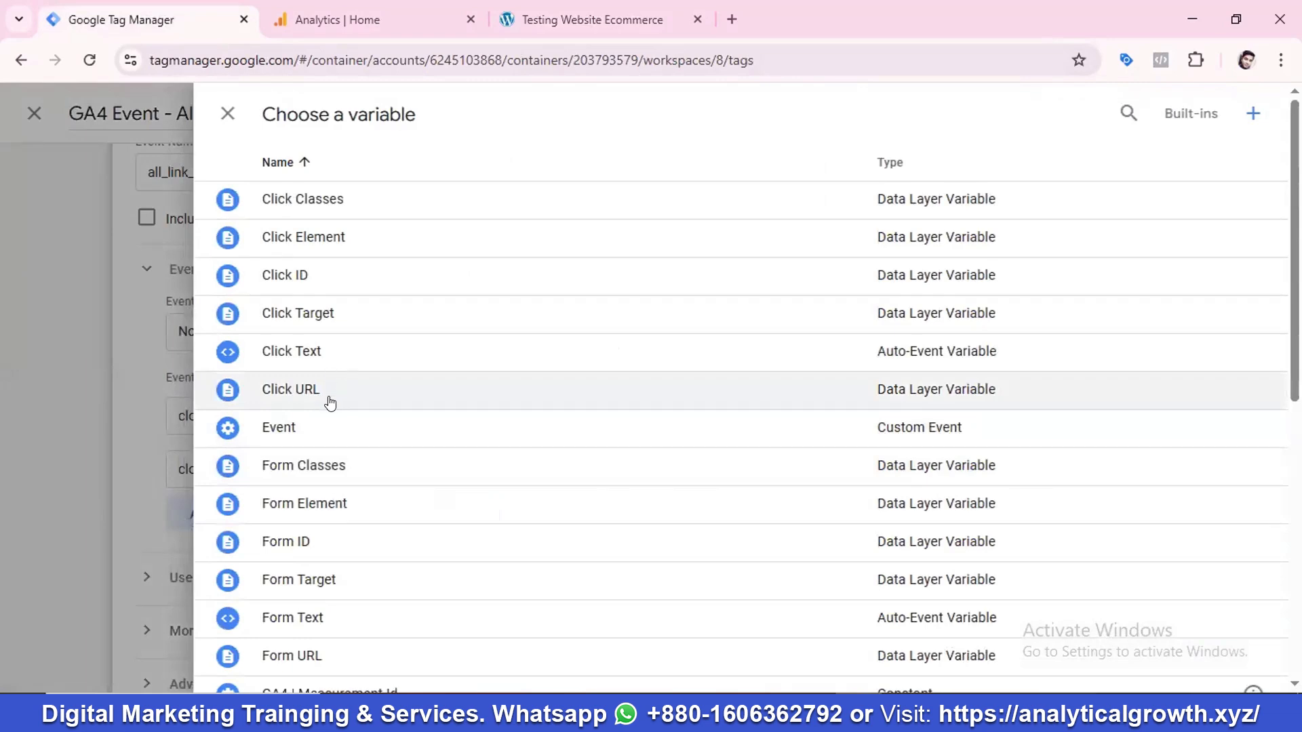
click(330, 391)
Step: Attach the Just Links trigger to the GA4 Event - All Link Clicks tag and save the tag
scroll(756, 420, down, 5)
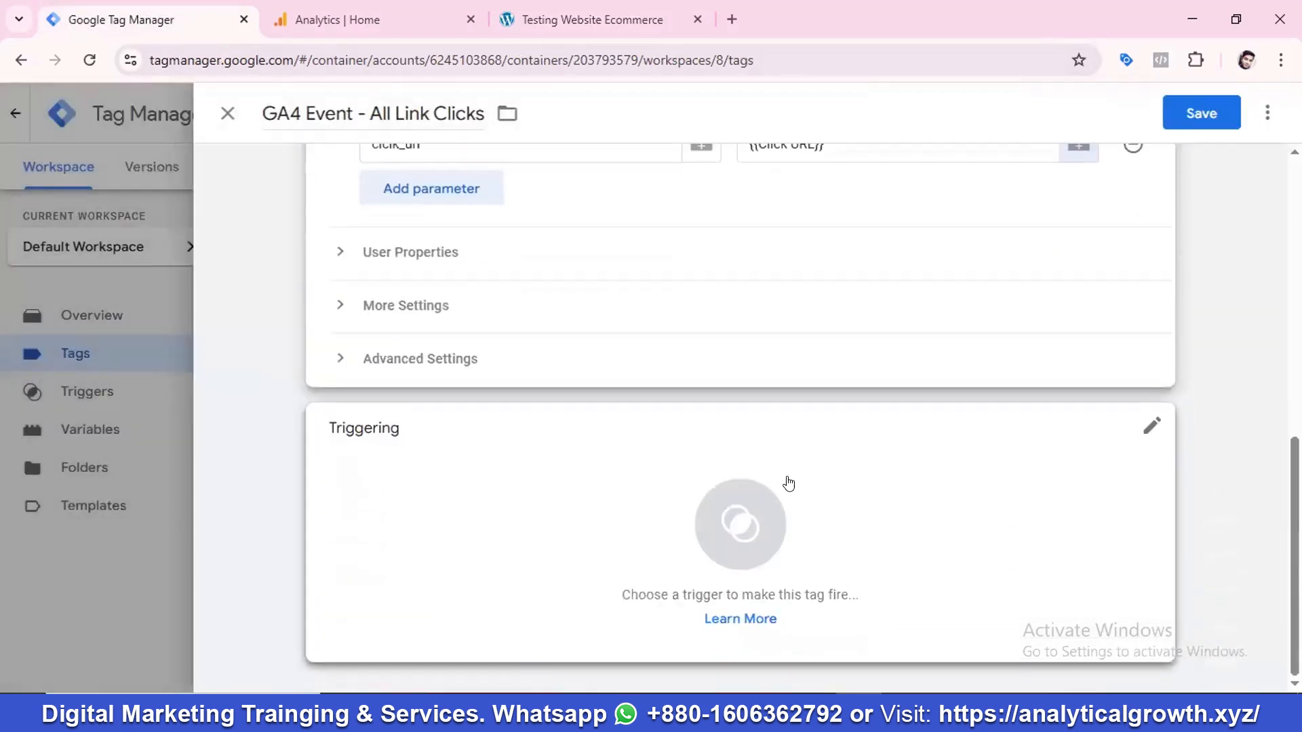
click(734, 539)
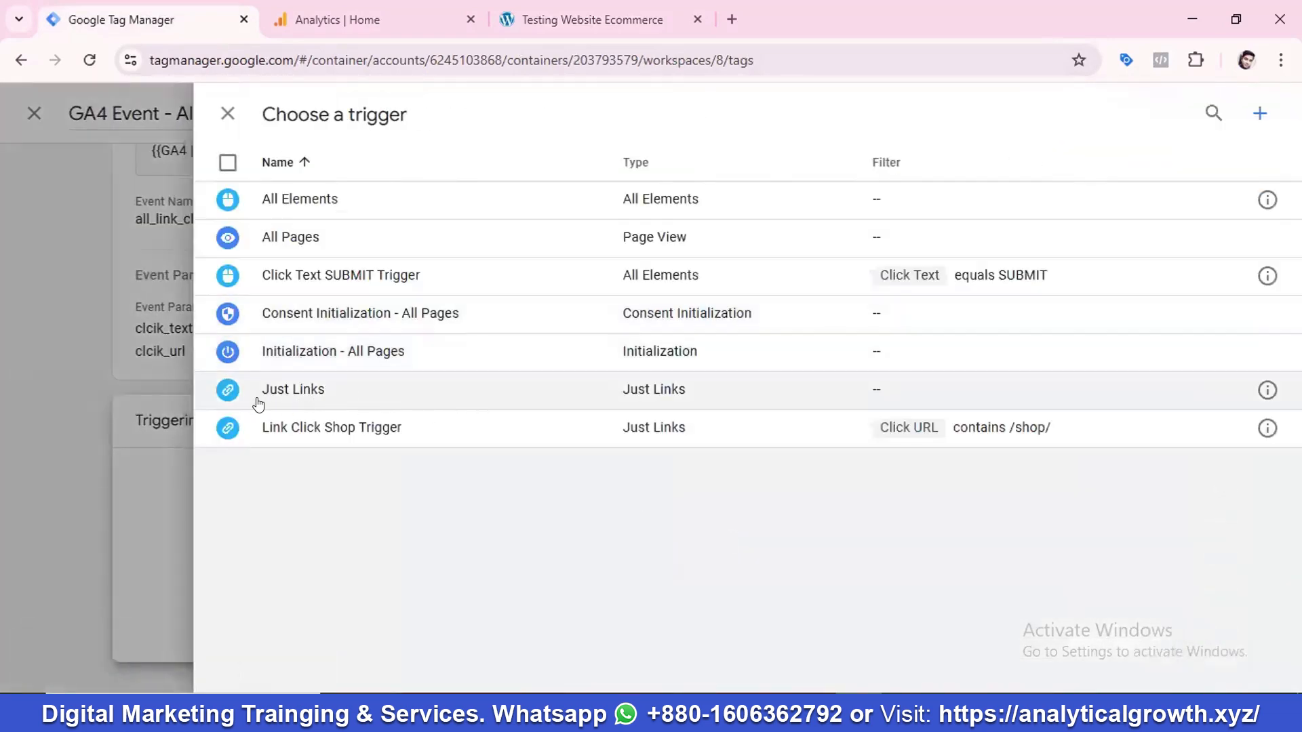
click(297, 395)
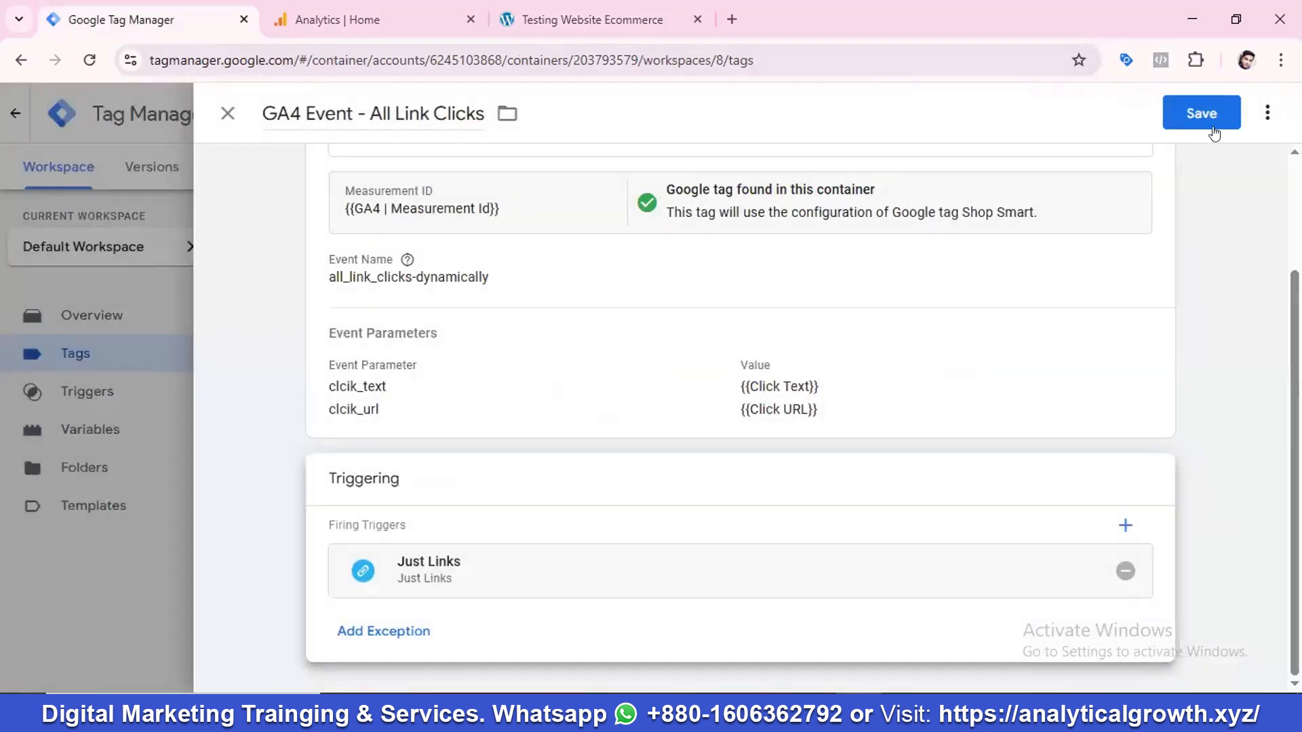
click(1201, 113)
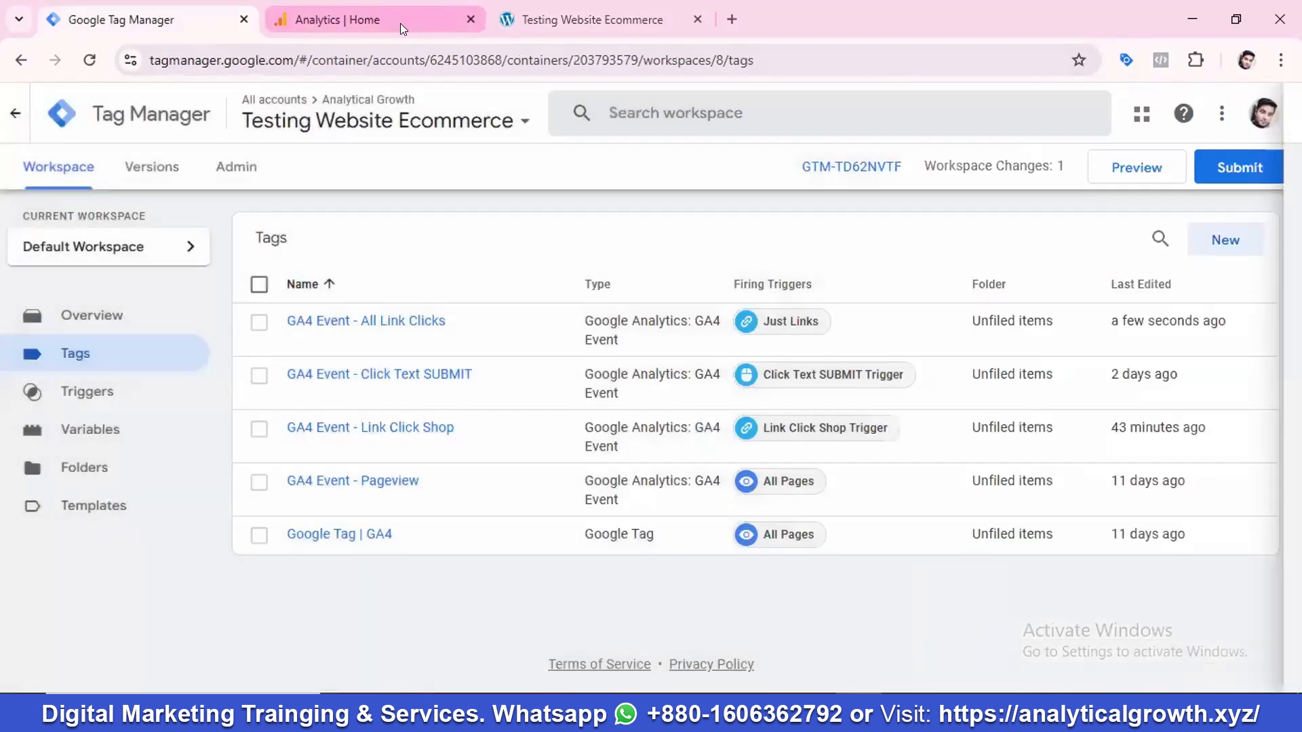
Step: Switch to Google Analytics and open DebugView from the property's admin settings
click(400, 24)
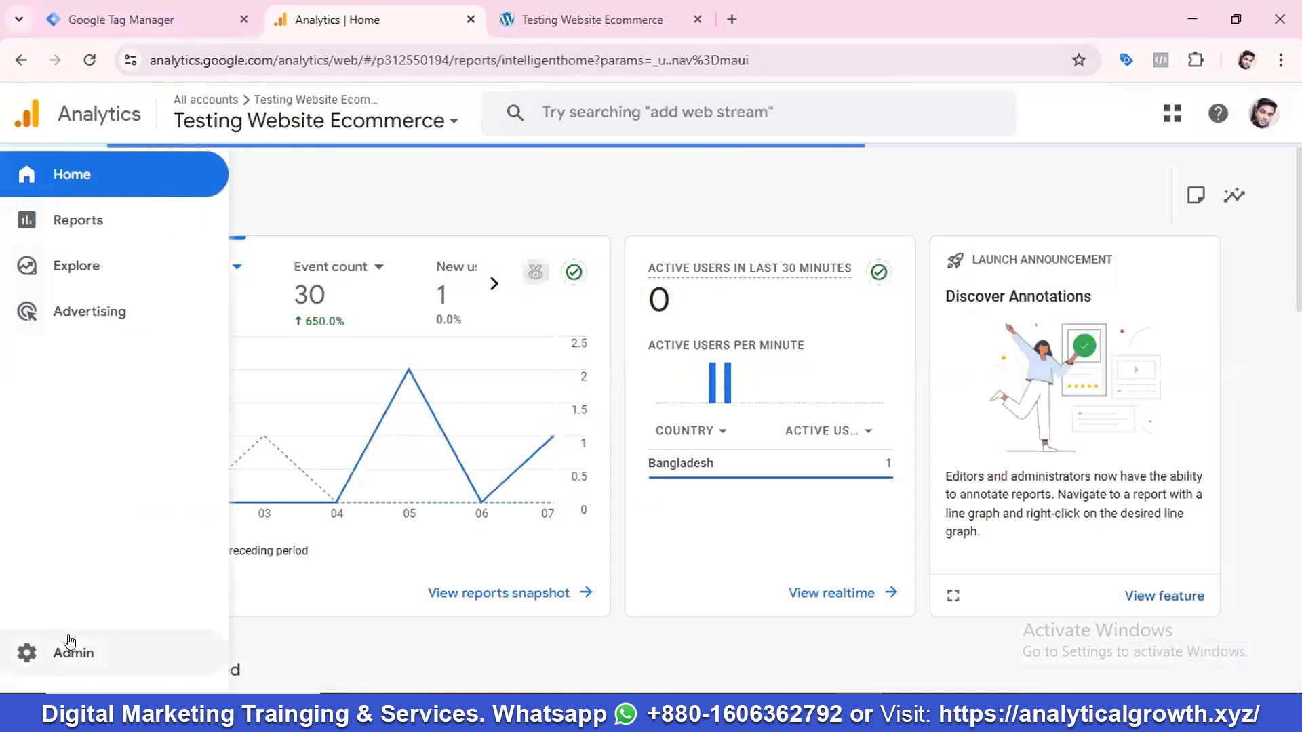
click(41, 653)
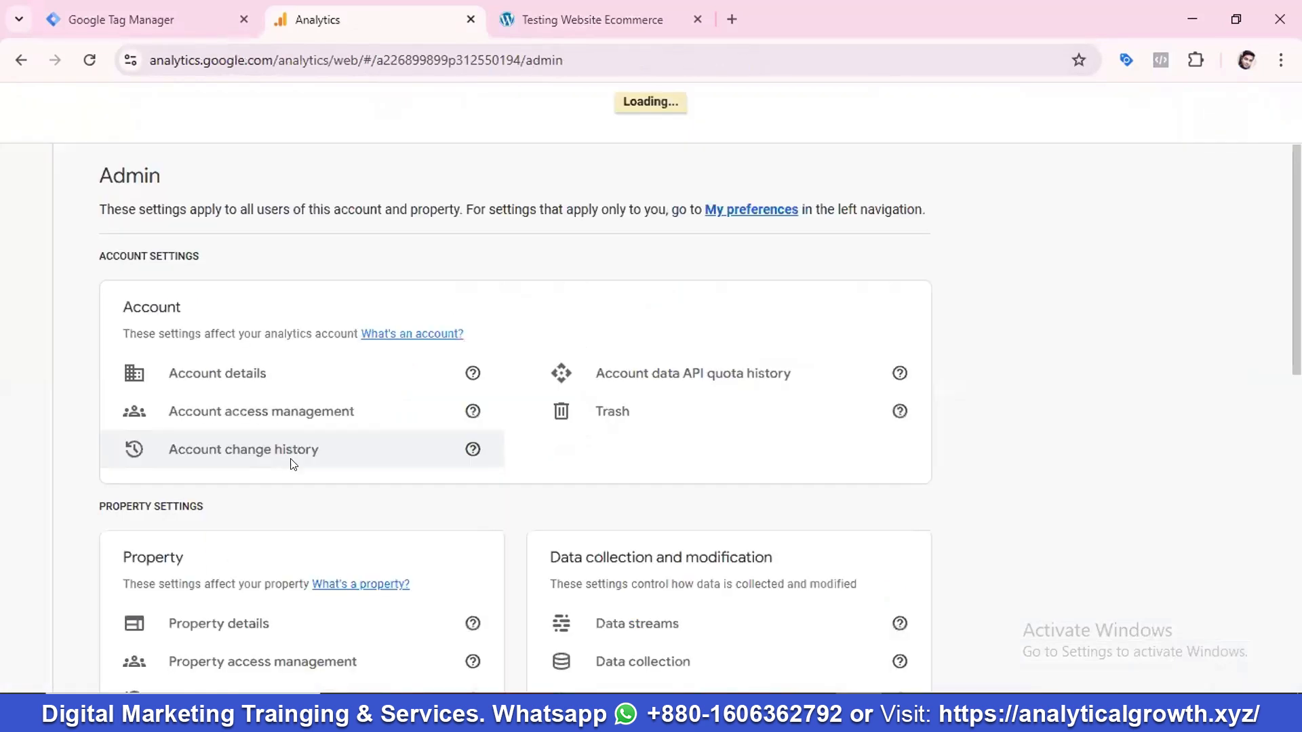
scroll(430, 407, down, 8)
scroll(534, 427, down, 3)
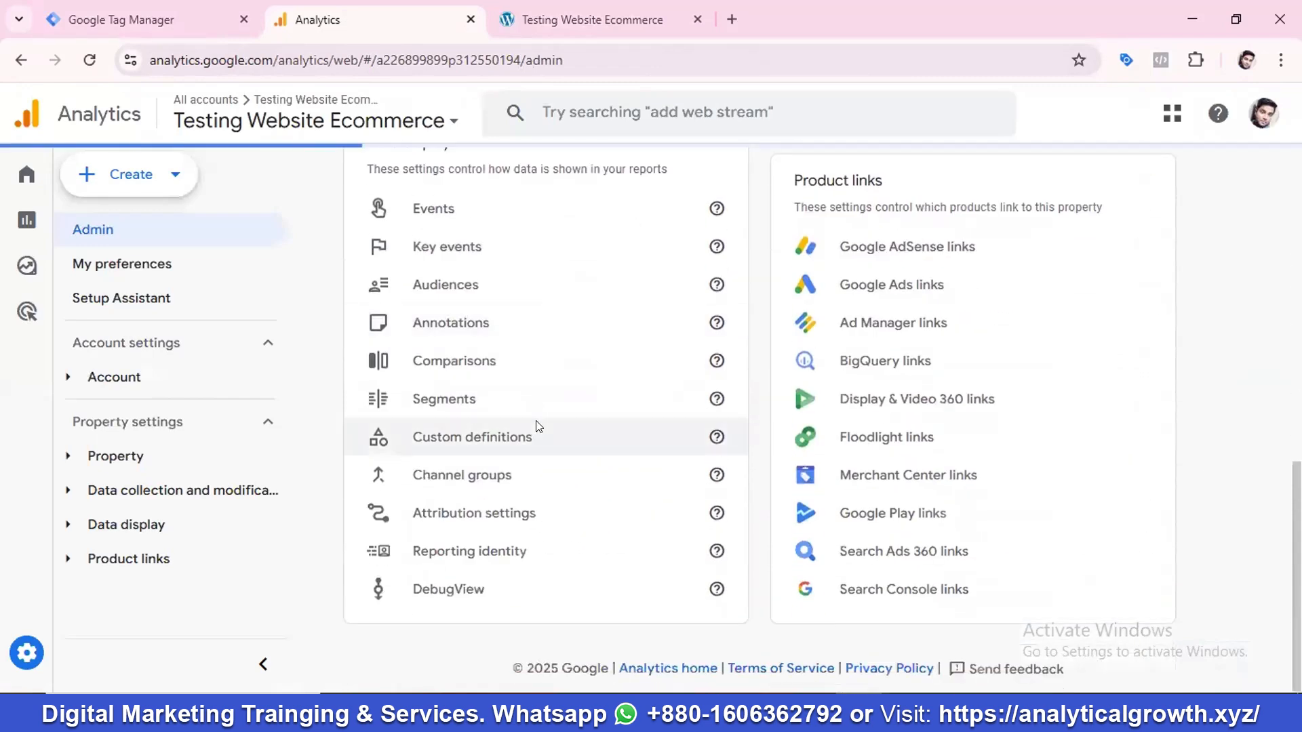
click(468, 577)
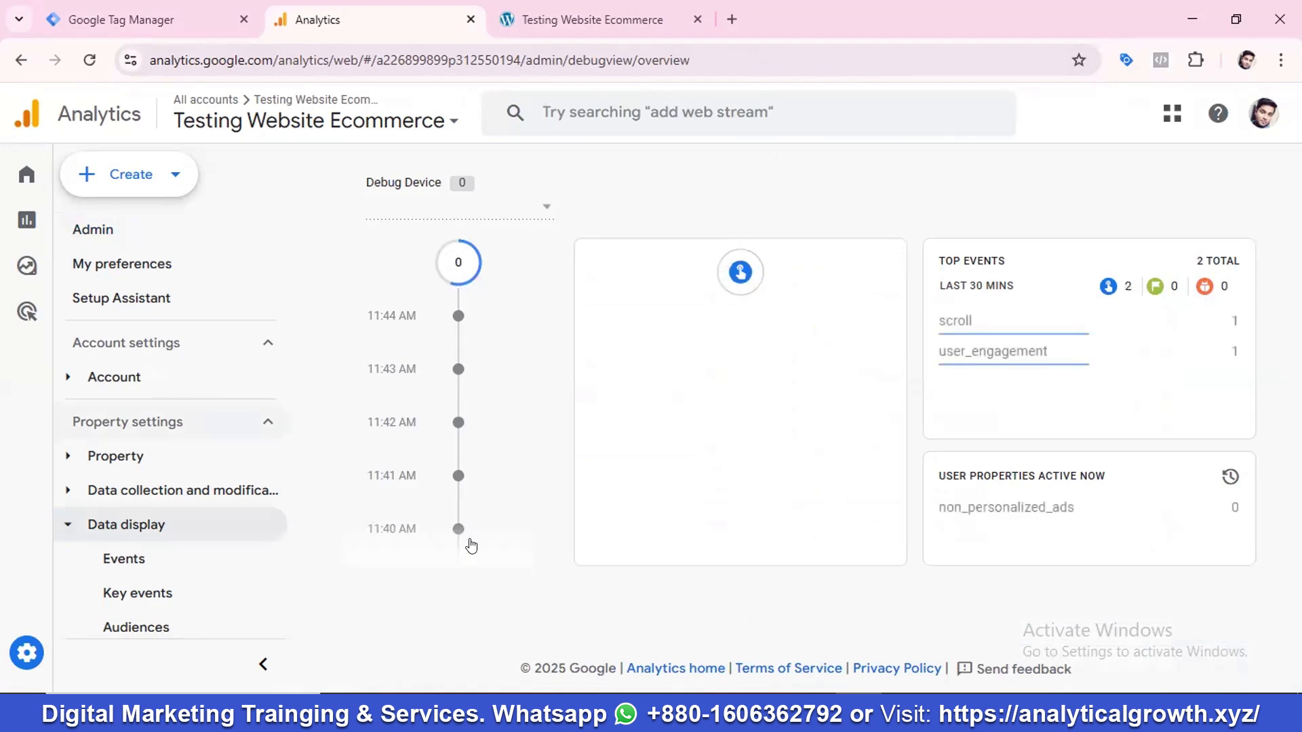
click(162, 20)
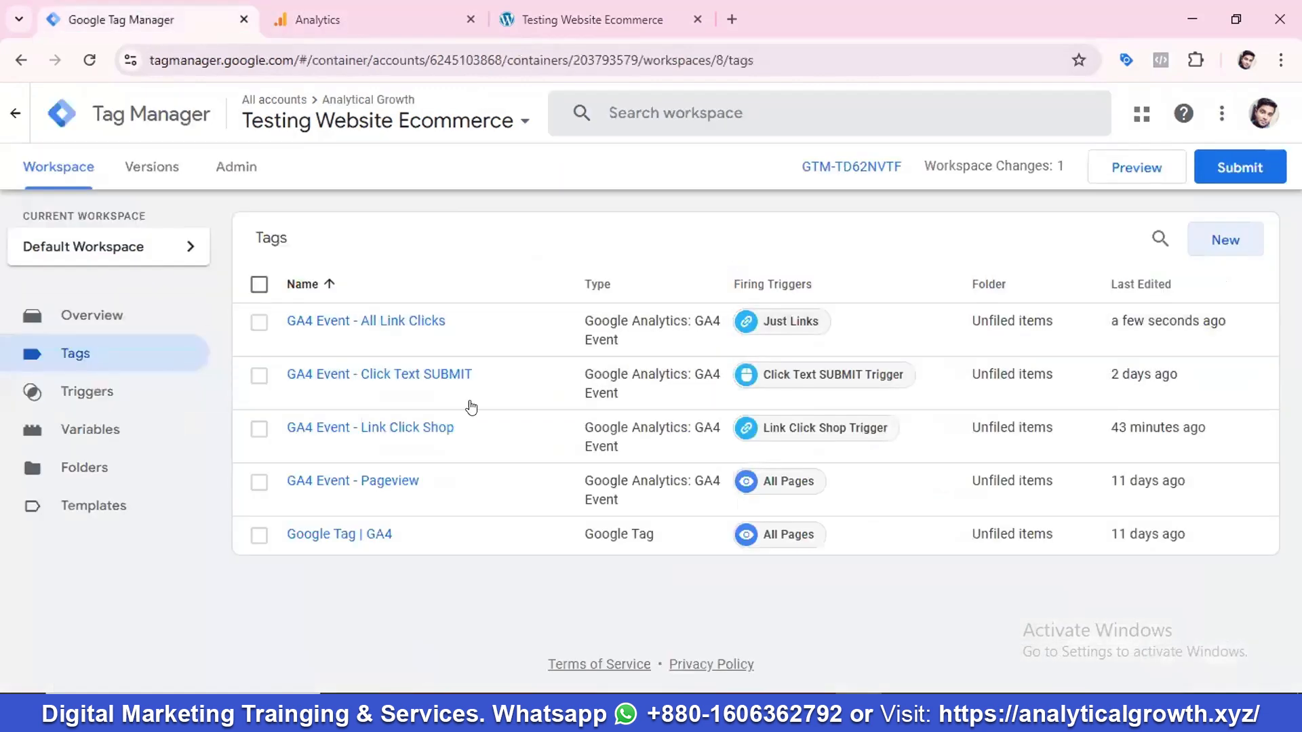
click(1142, 174)
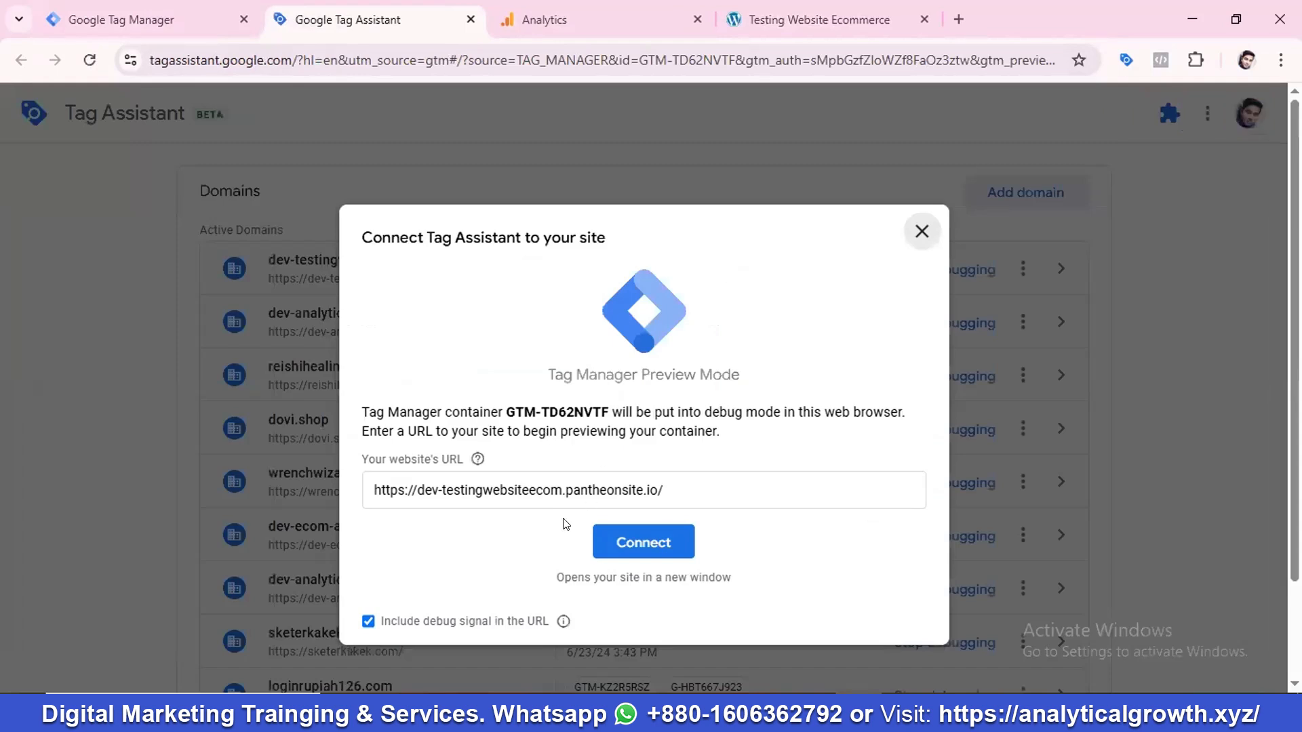
click(635, 548)
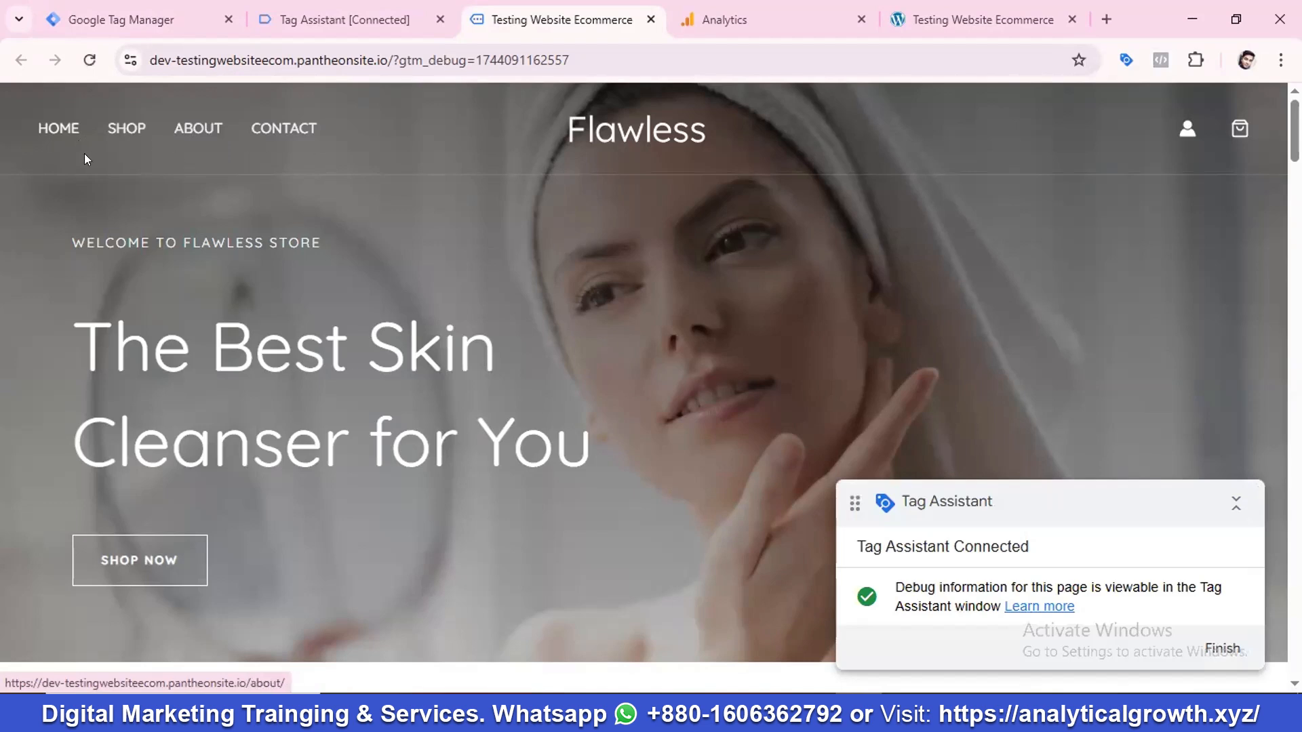
Step: Follow the Home link on the test site and check in Tag Assistant which tags fired
click(56, 133)
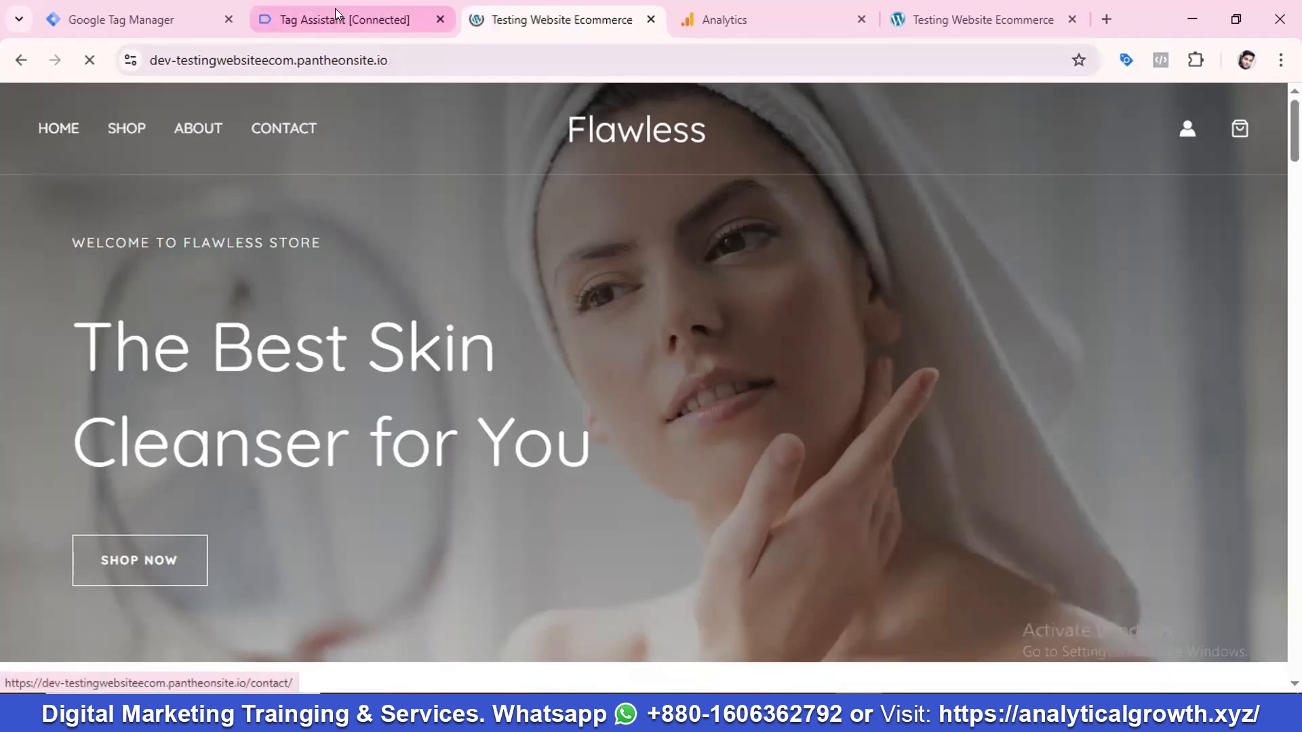
click(311, 25)
click(651, 442)
scroll(882, 434, down, 2)
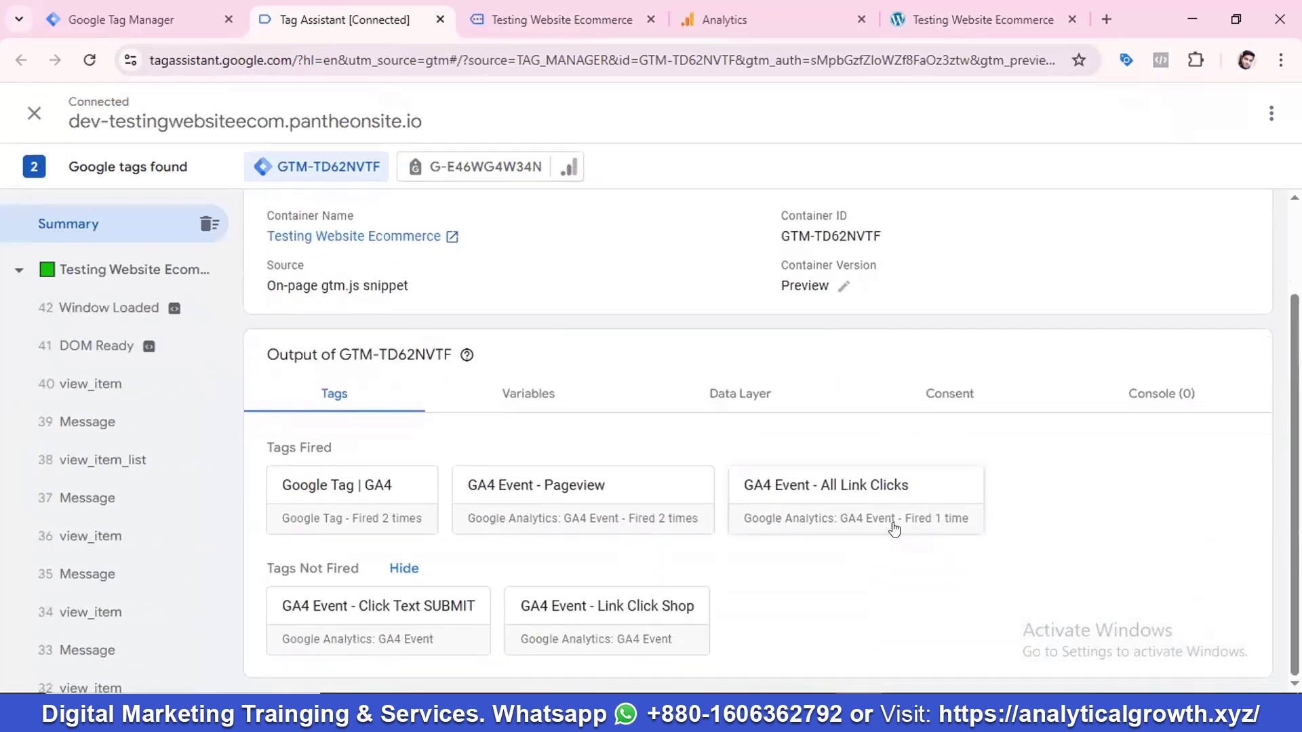
Step: Inspect the "clcik_text" and "clcik_url" parameters of the all_link_clicks-dynamically event in Google Analytics DebugView
click(715, 15)
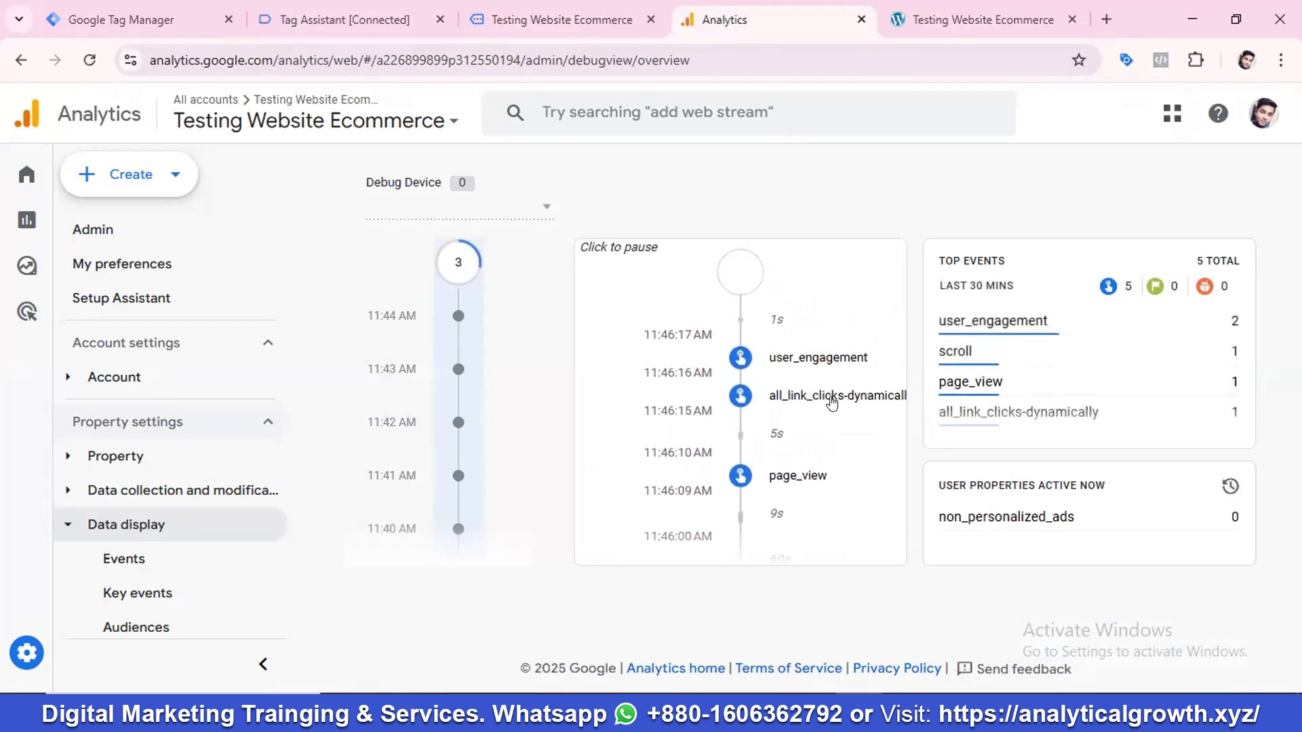
click(834, 392)
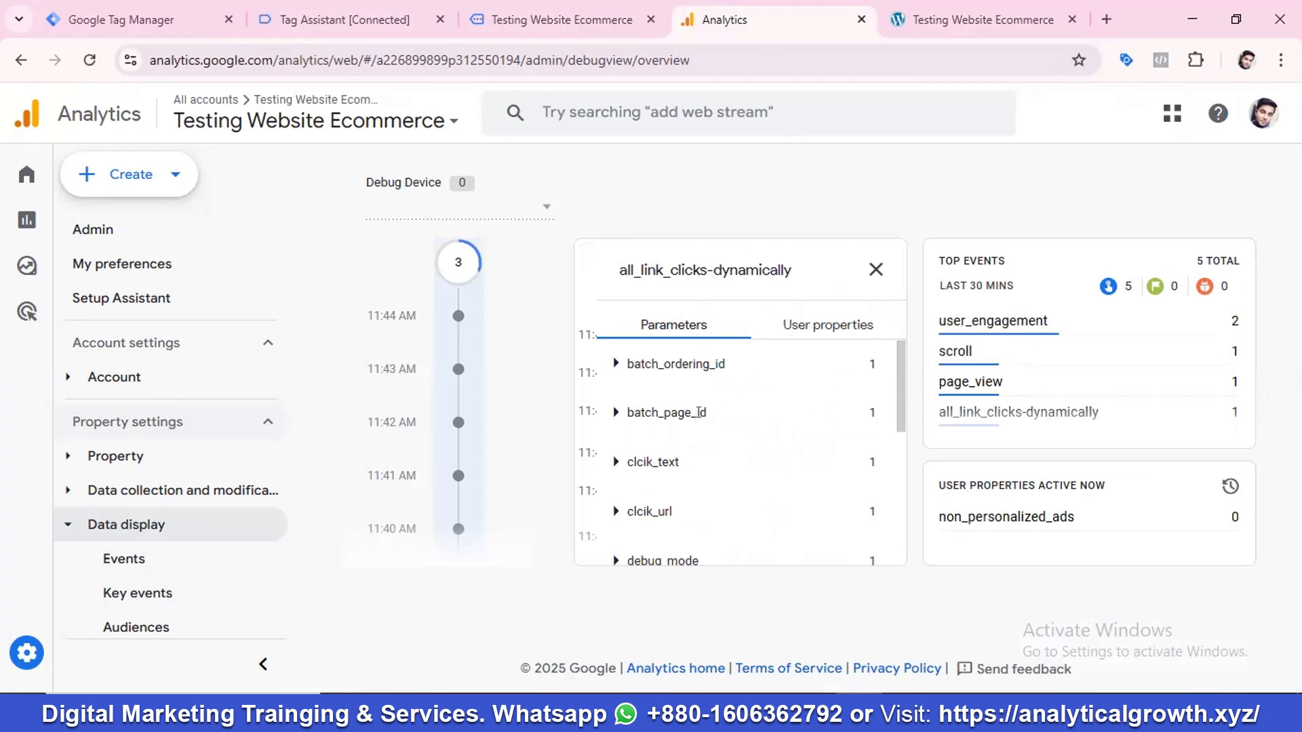
click(615, 463)
scroll(664, 478, down, 1)
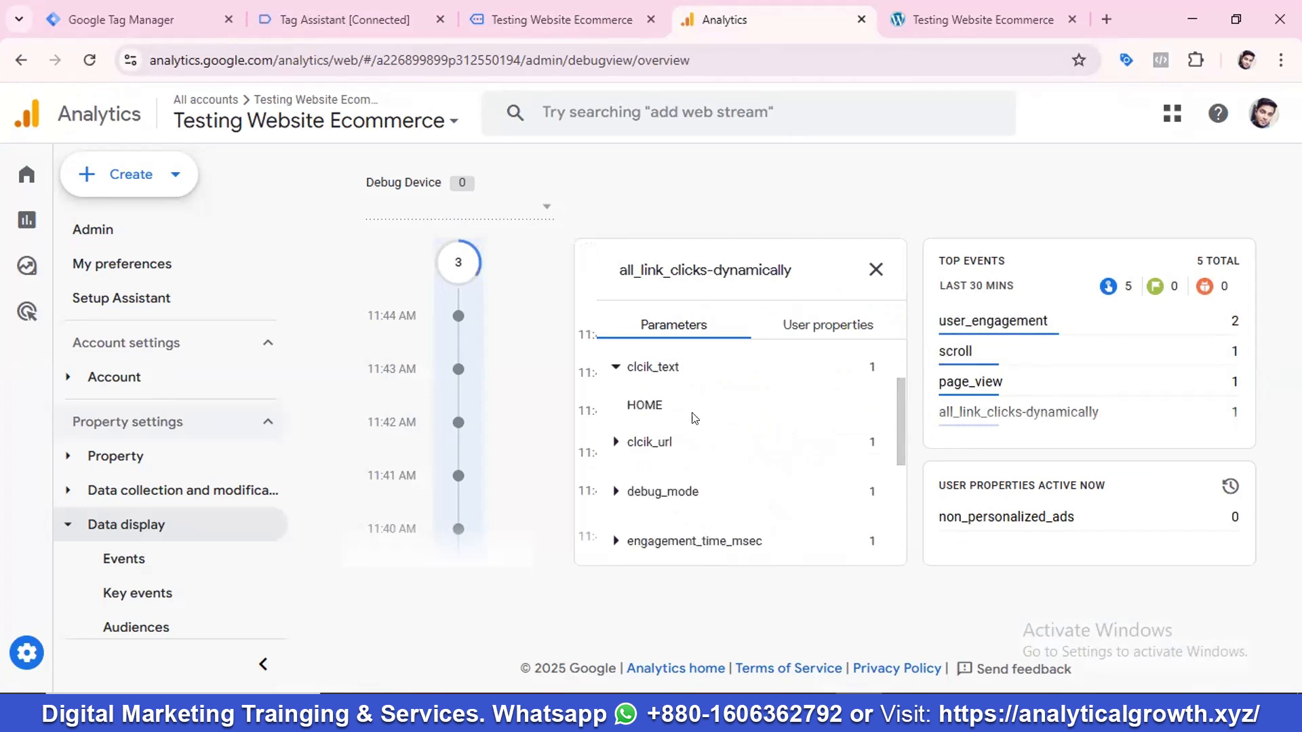
click(617, 442)
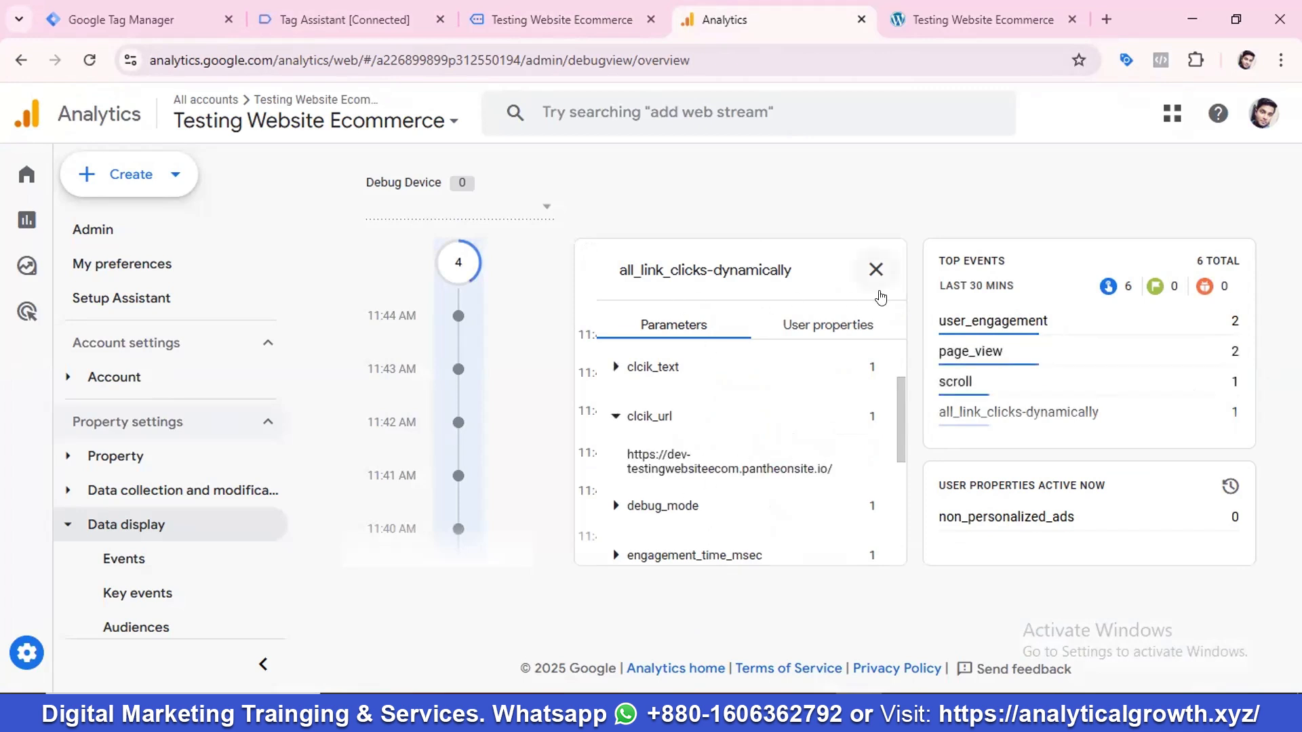
click(875, 270)
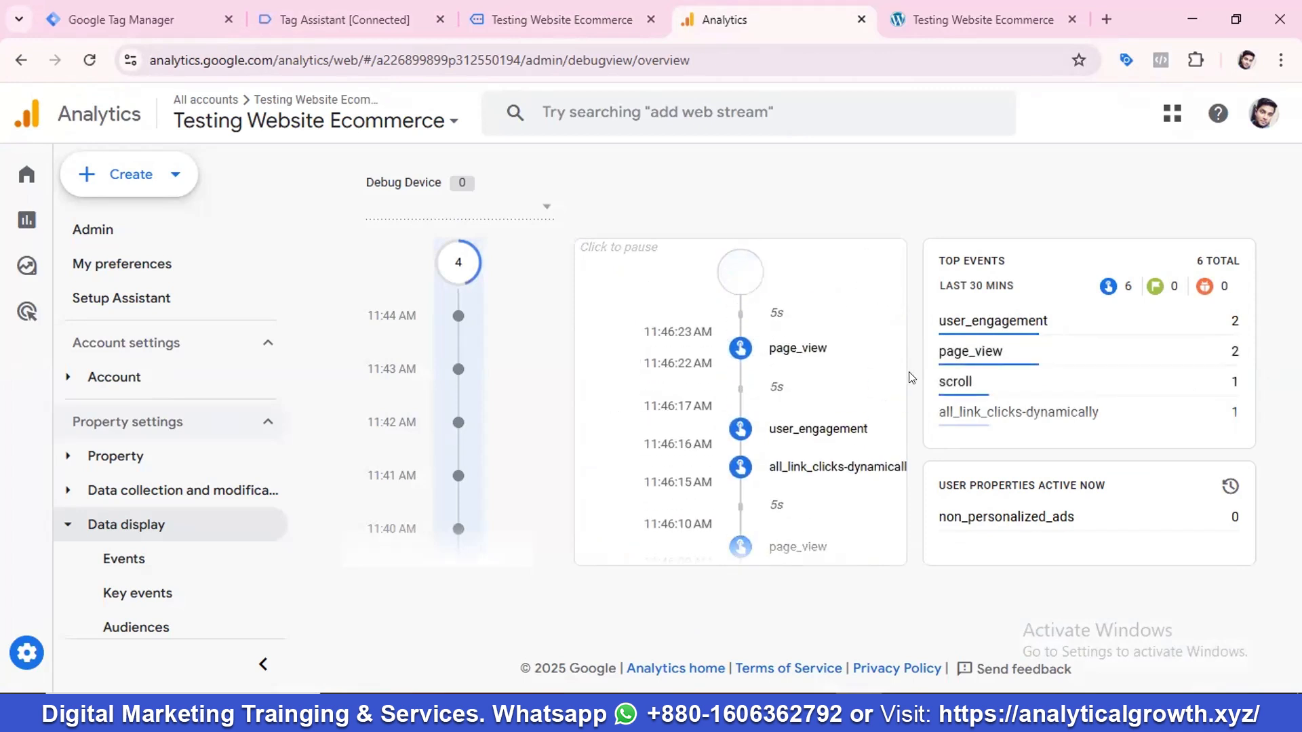
scroll(875, 398, down, 2)
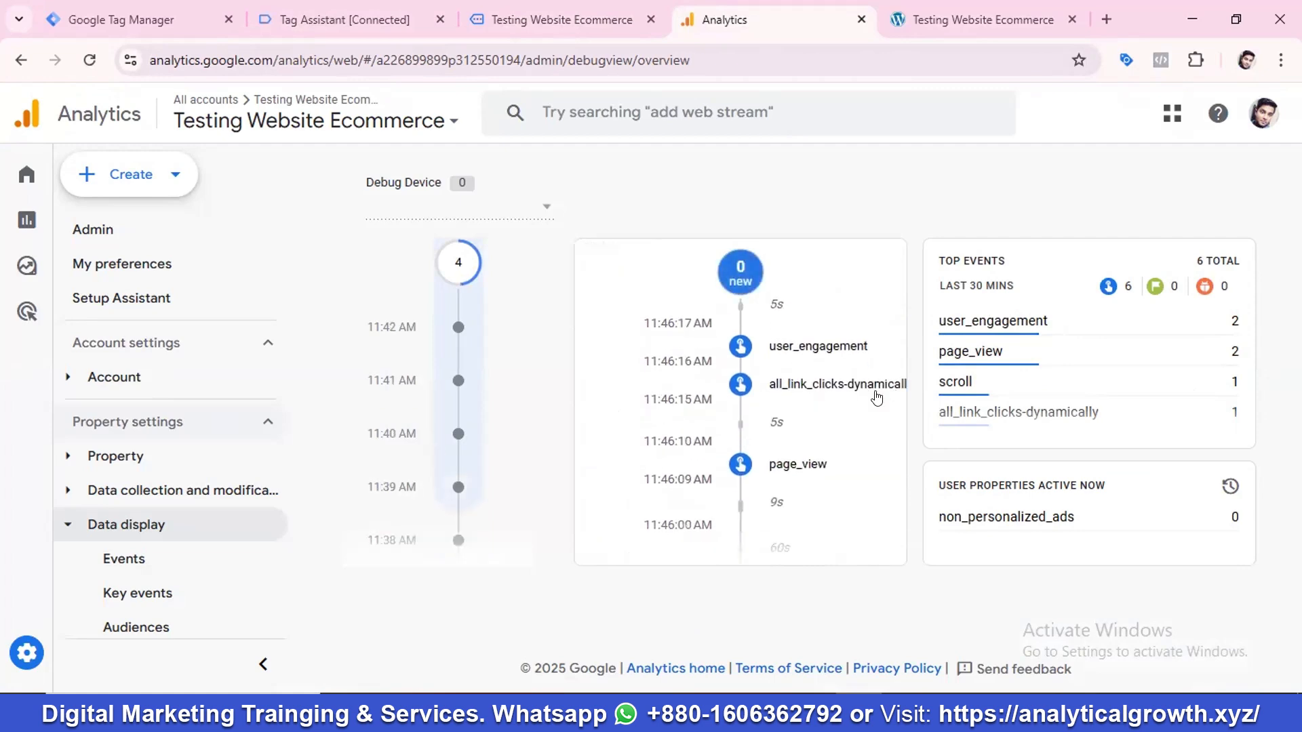
Step: Follow the test site's About link and inspect the click text and URL parameters of its all_link_clicks-dynamically event in DebugView
click(566, 9)
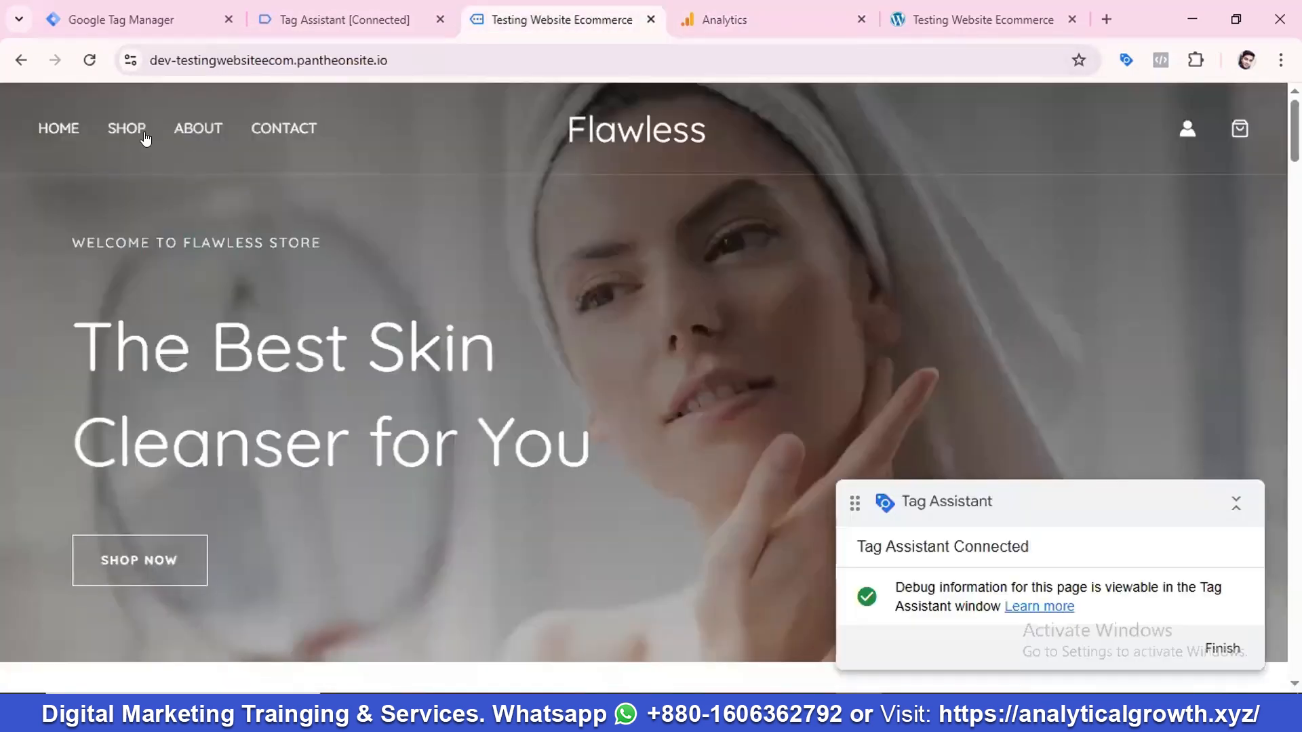
click(218, 129)
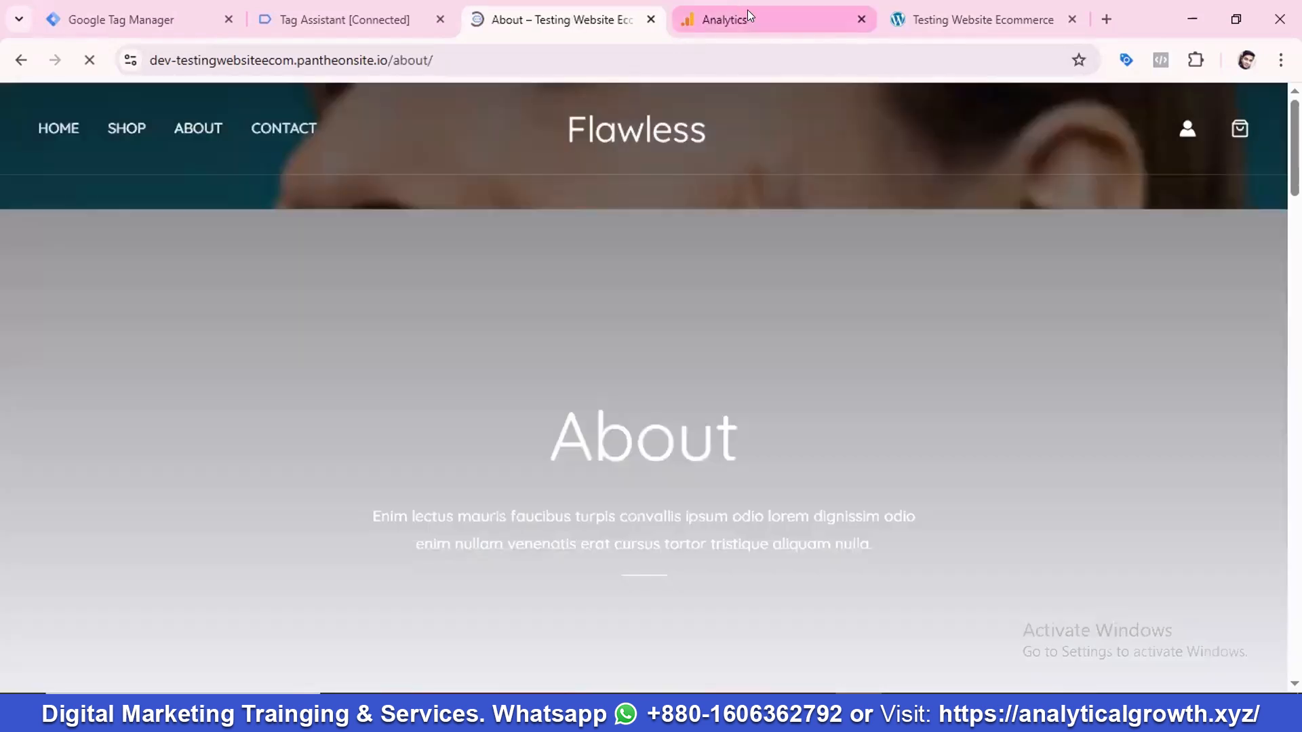
click(765, 16)
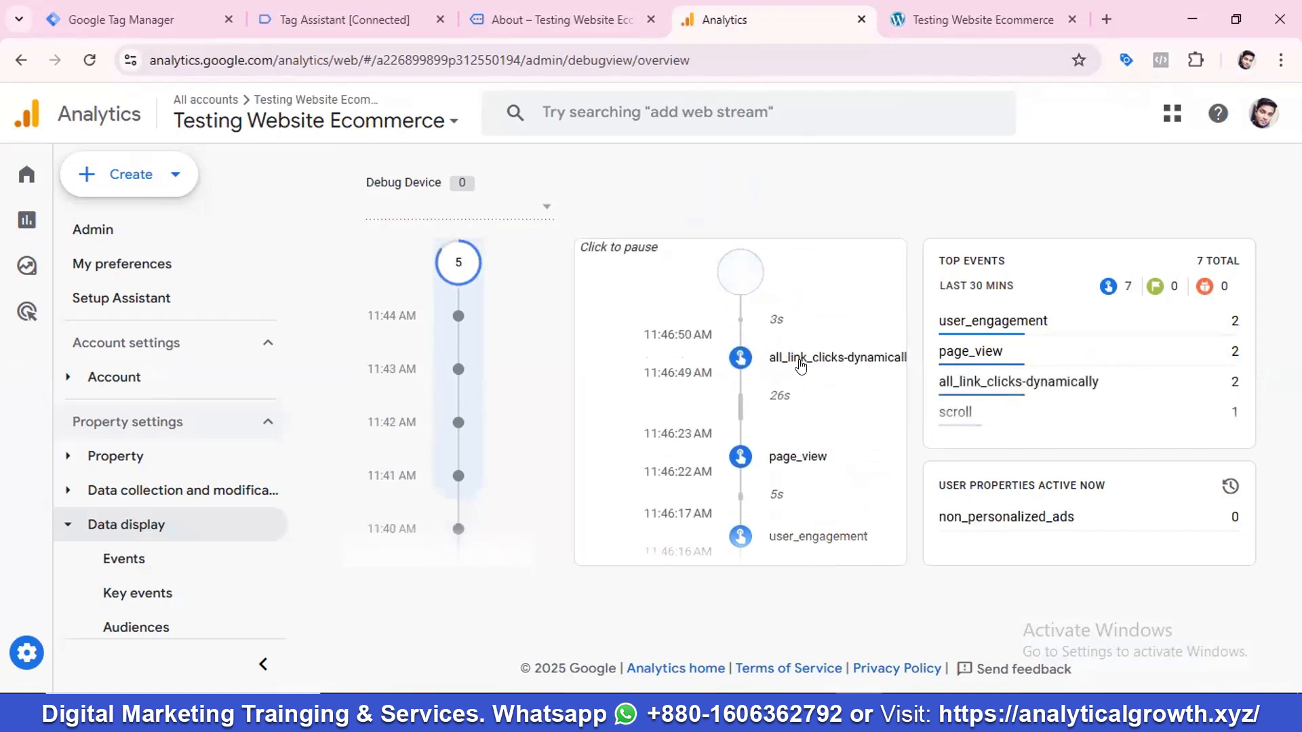
click(805, 365)
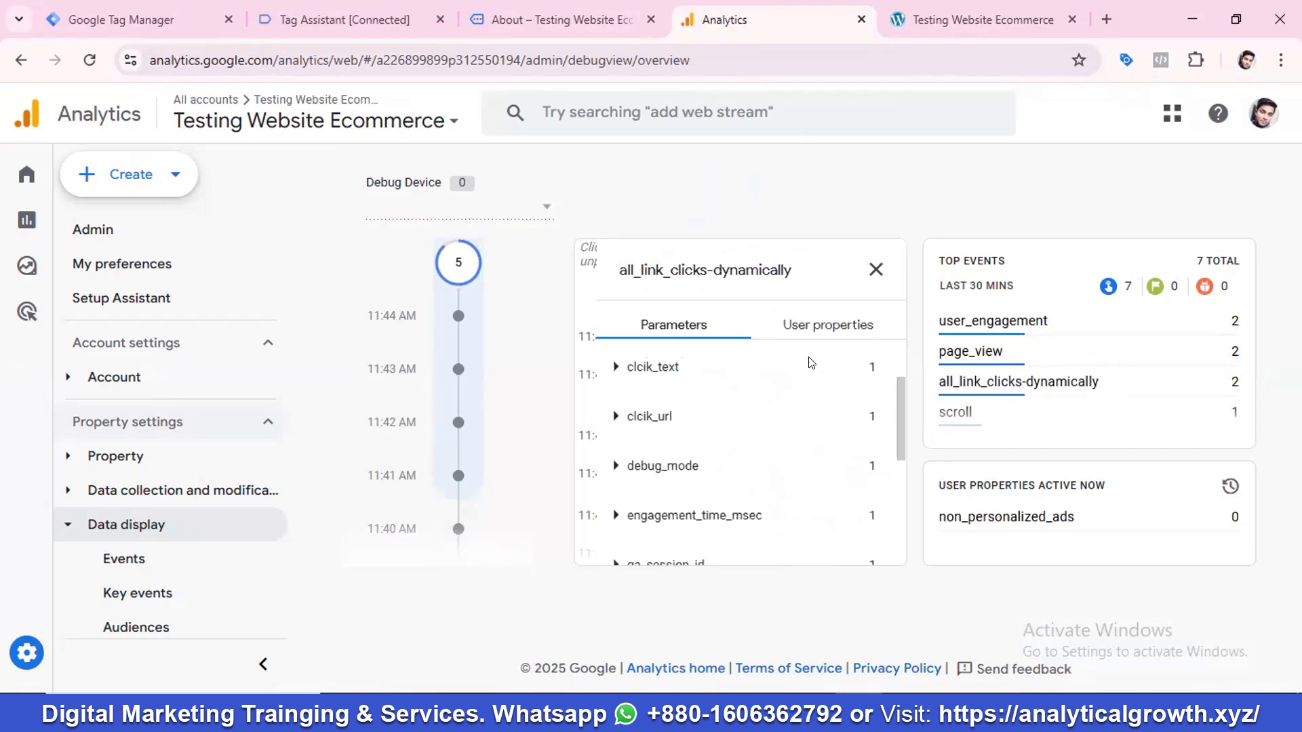
click(633, 415)
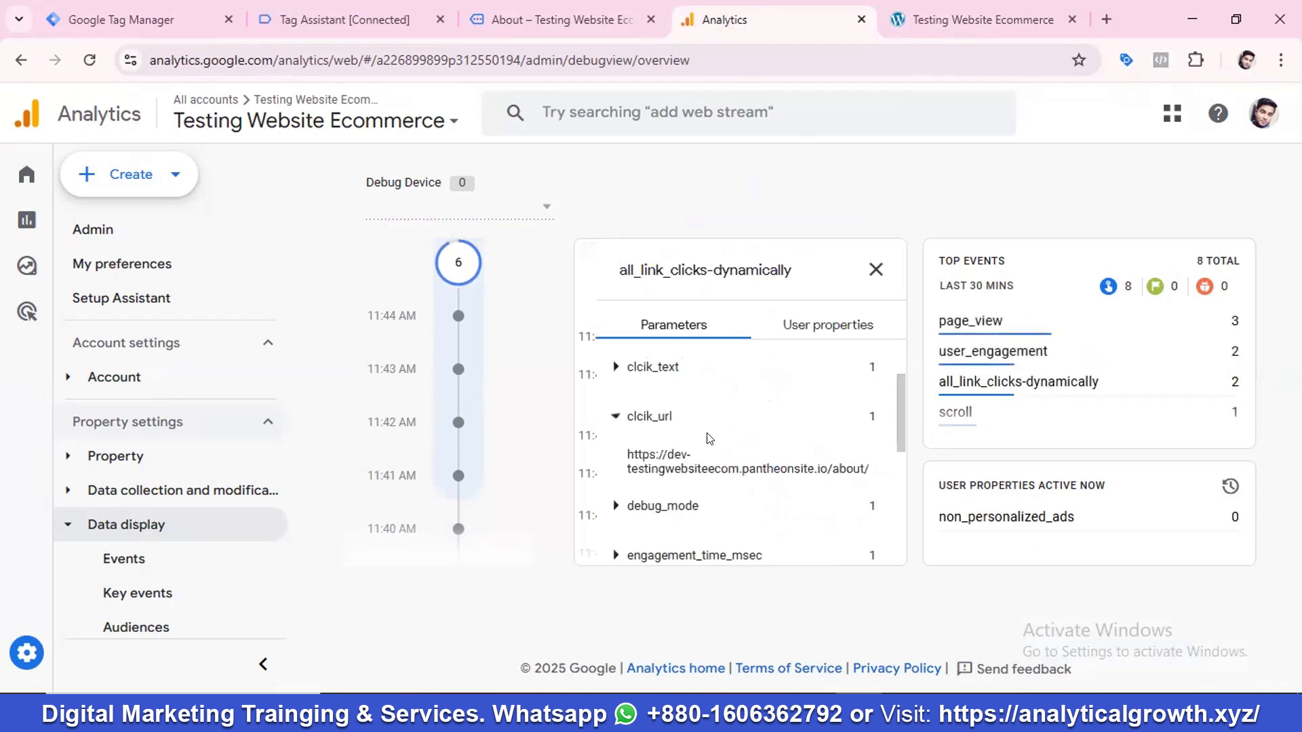
click(617, 367)
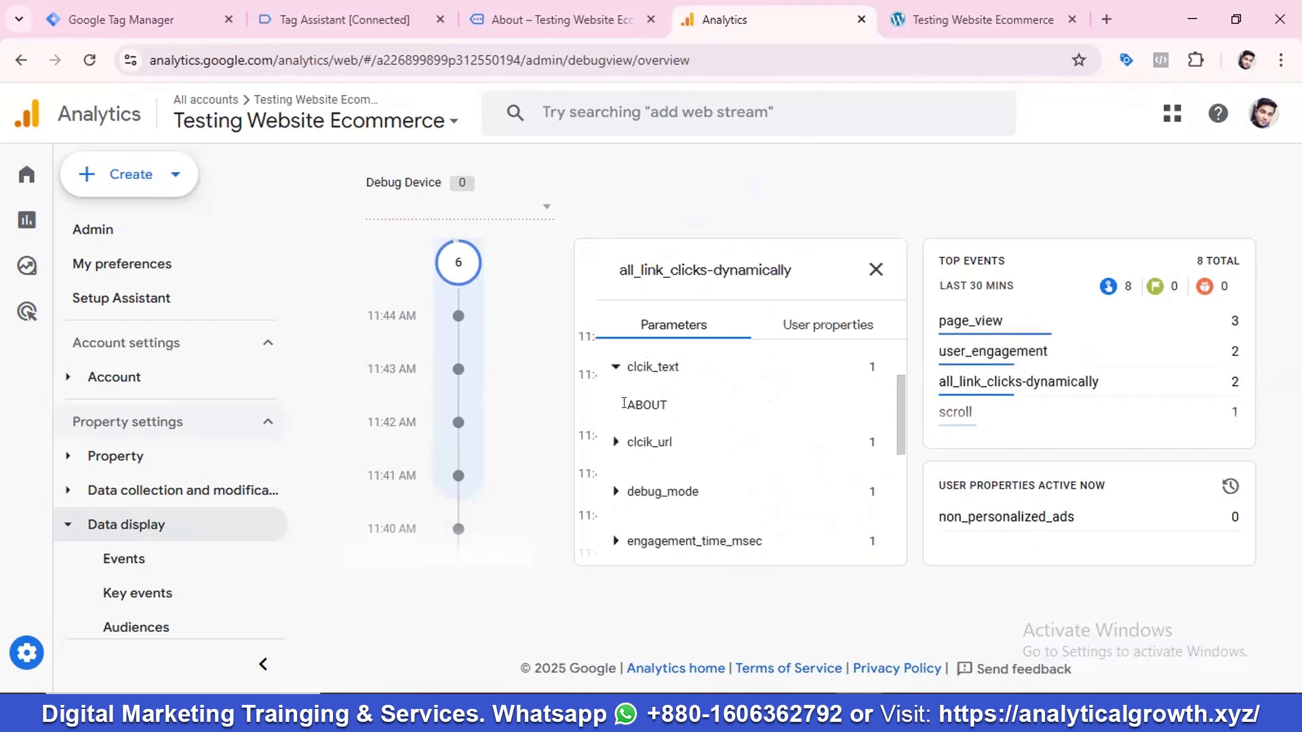
click(616, 444)
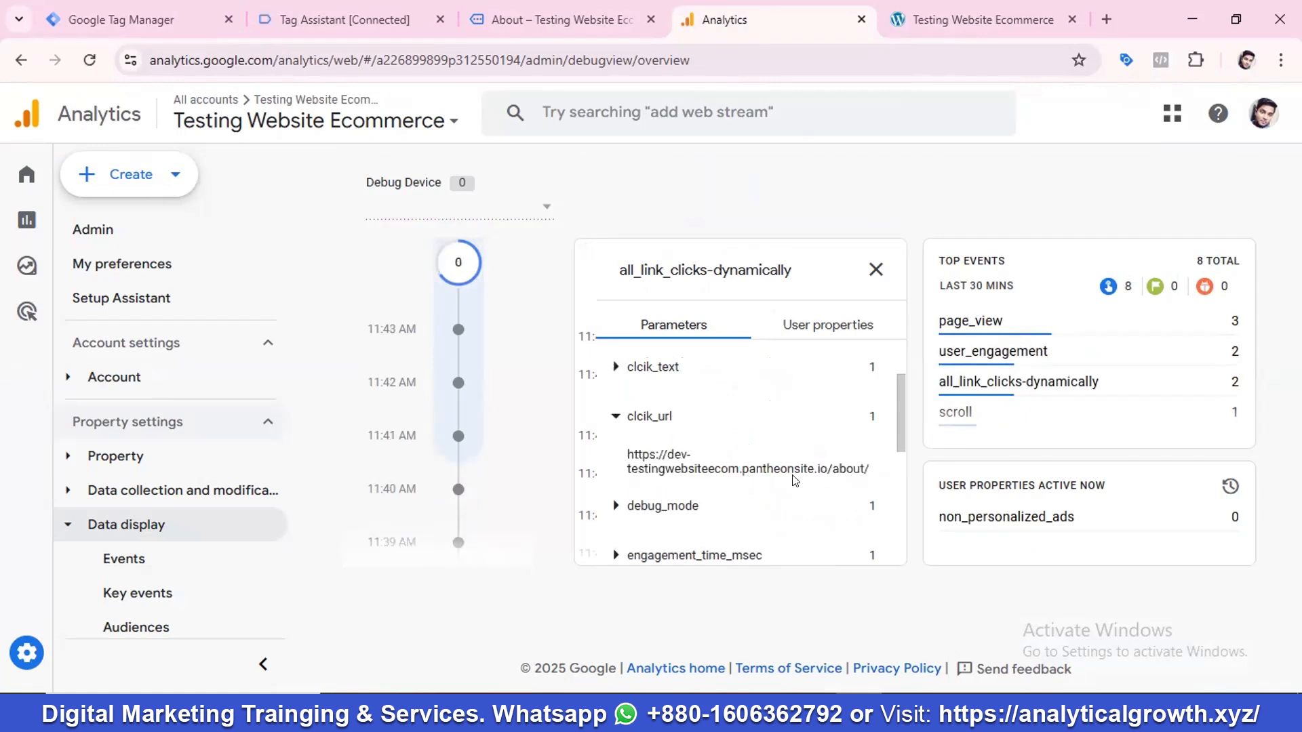
Step: Follow the test site's Contact link and inspect the click text and URL parameters of its all_link_clicks-dynamically event in DebugView
click(536, 20)
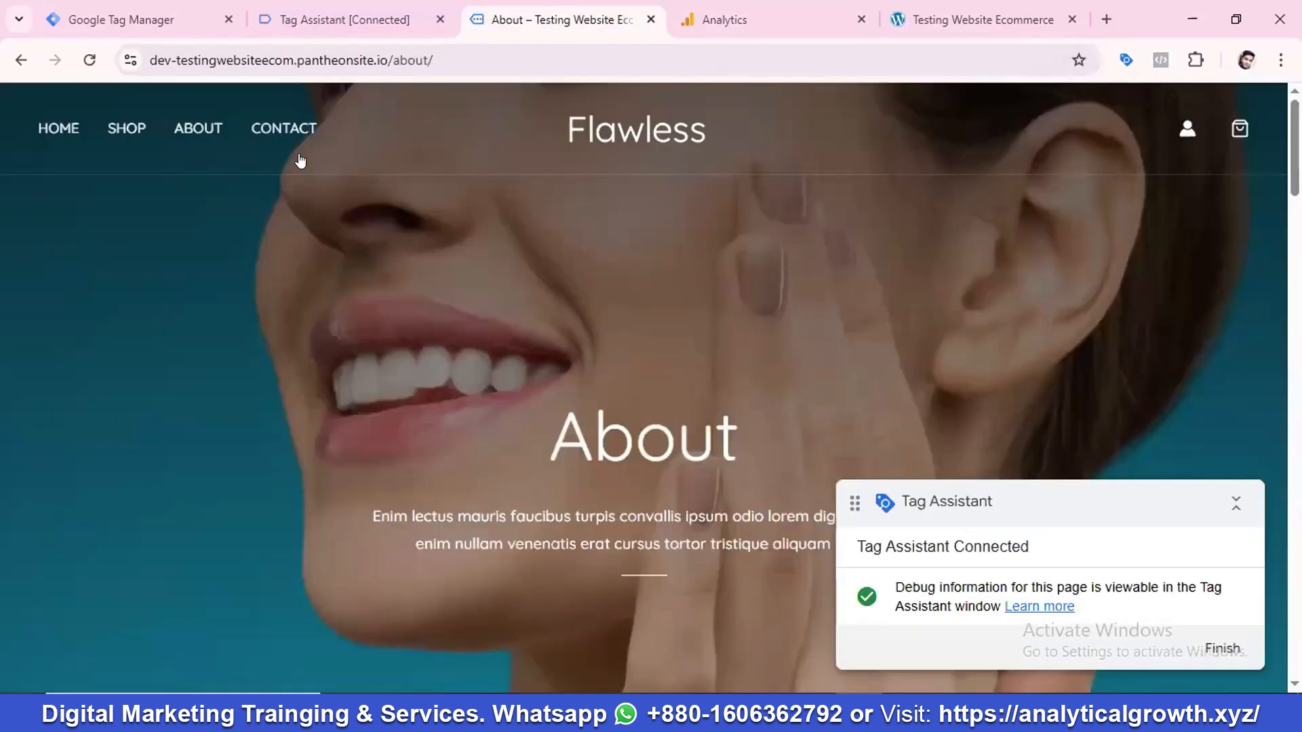
click(290, 128)
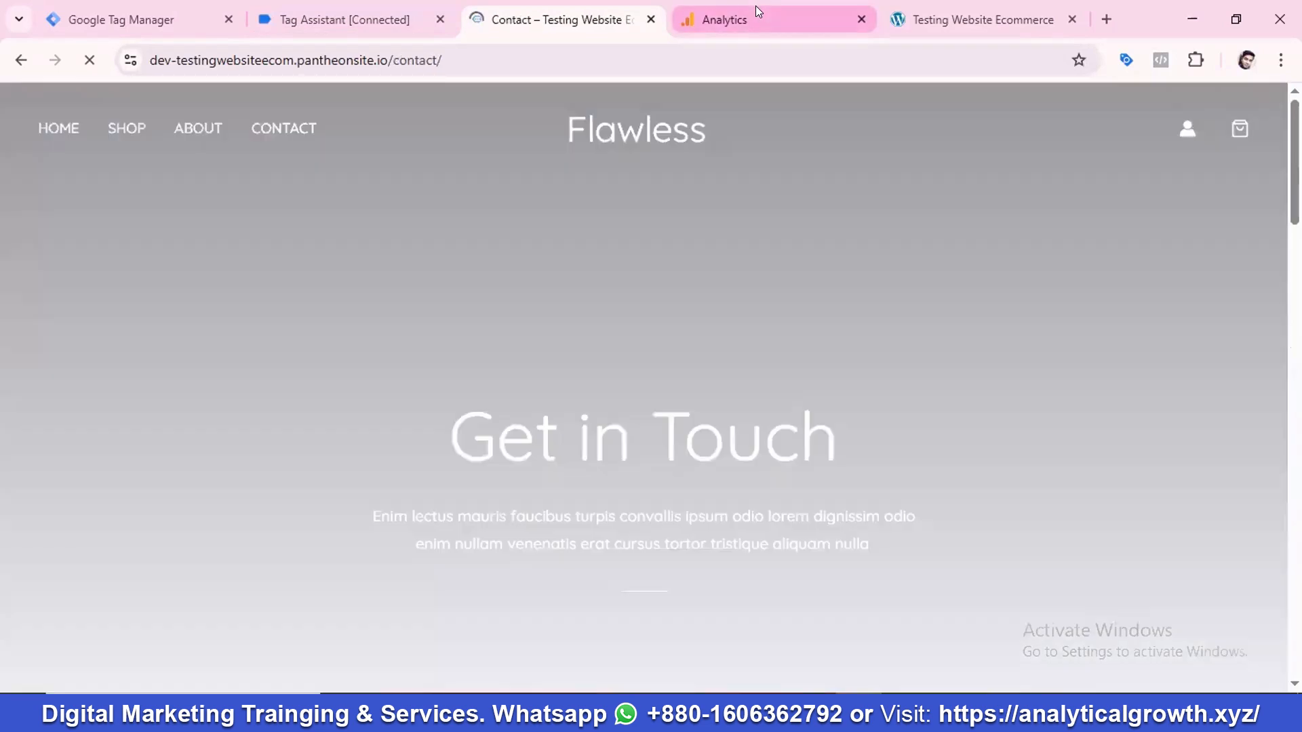
click(755, 7)
click(876, 269)
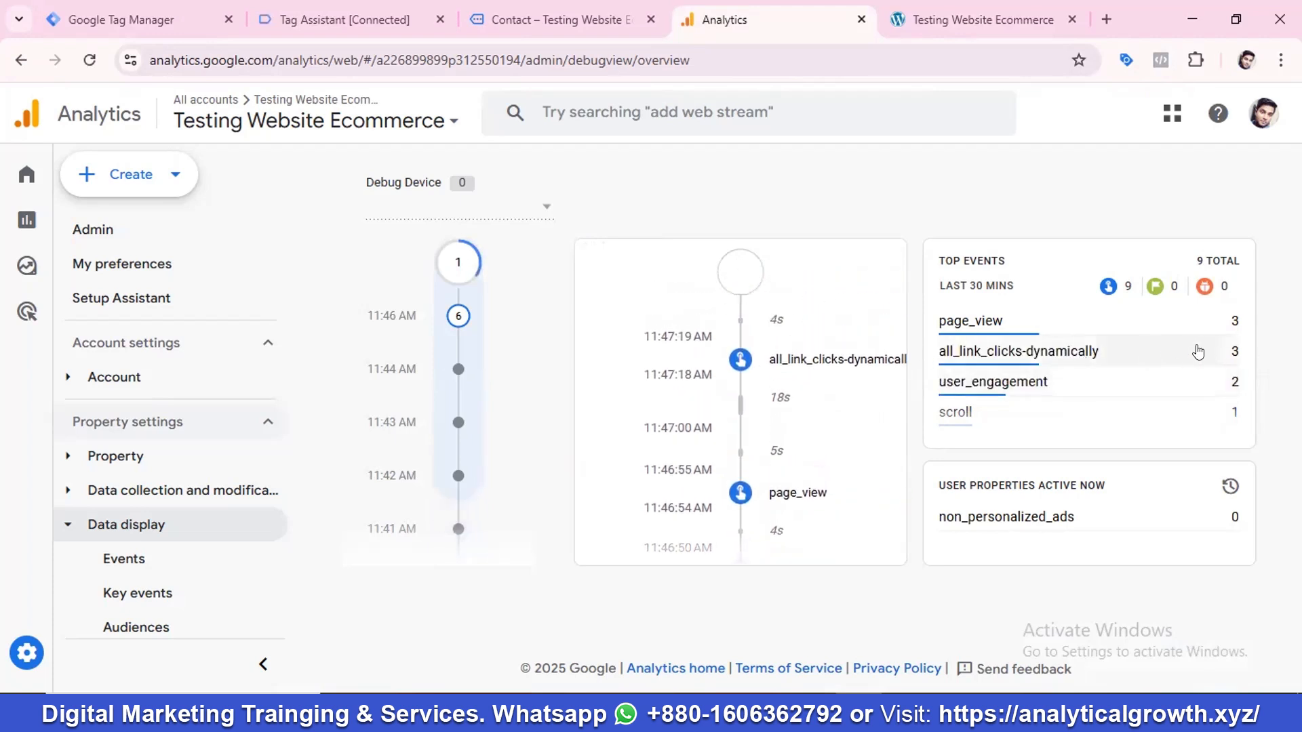
click(791, 361)
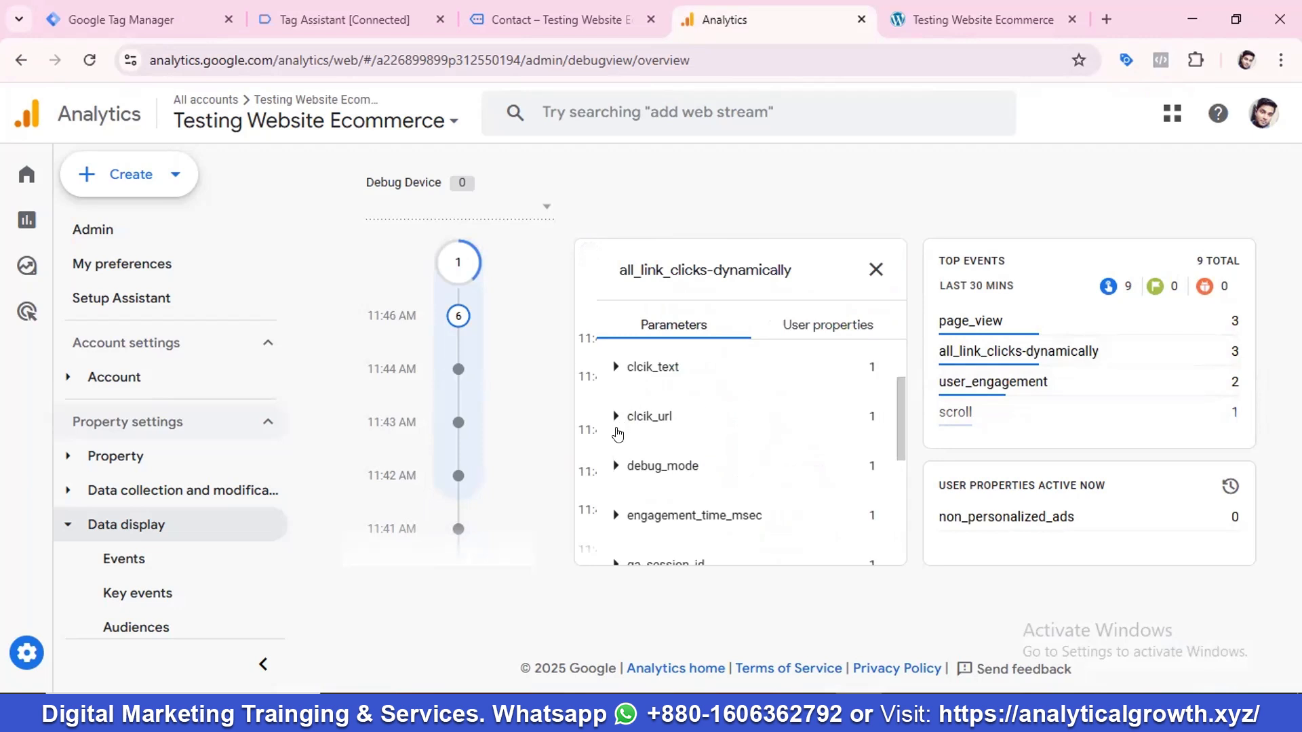
click(616, 368)
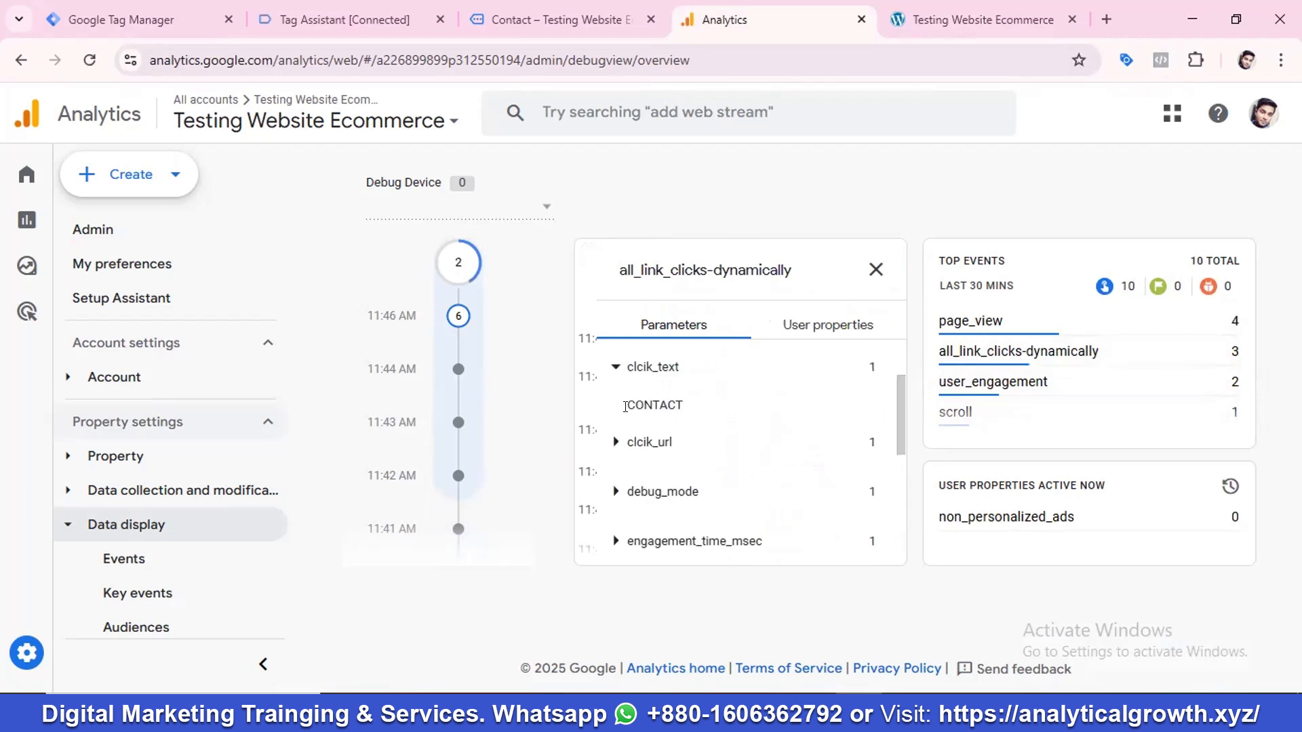
click(616, 444)
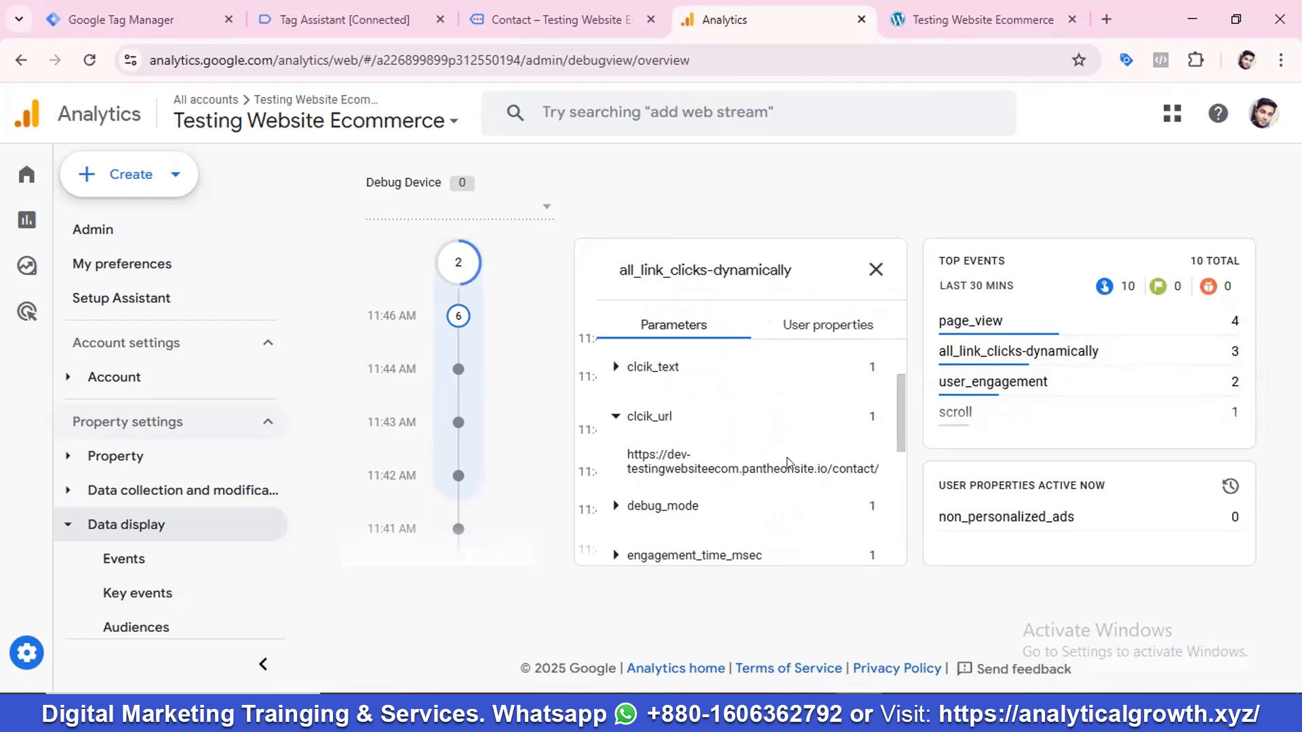
Step: Publish the Tag Manager workspace changes to Live without a version name or description, and return to the workspace
click(149, 19)
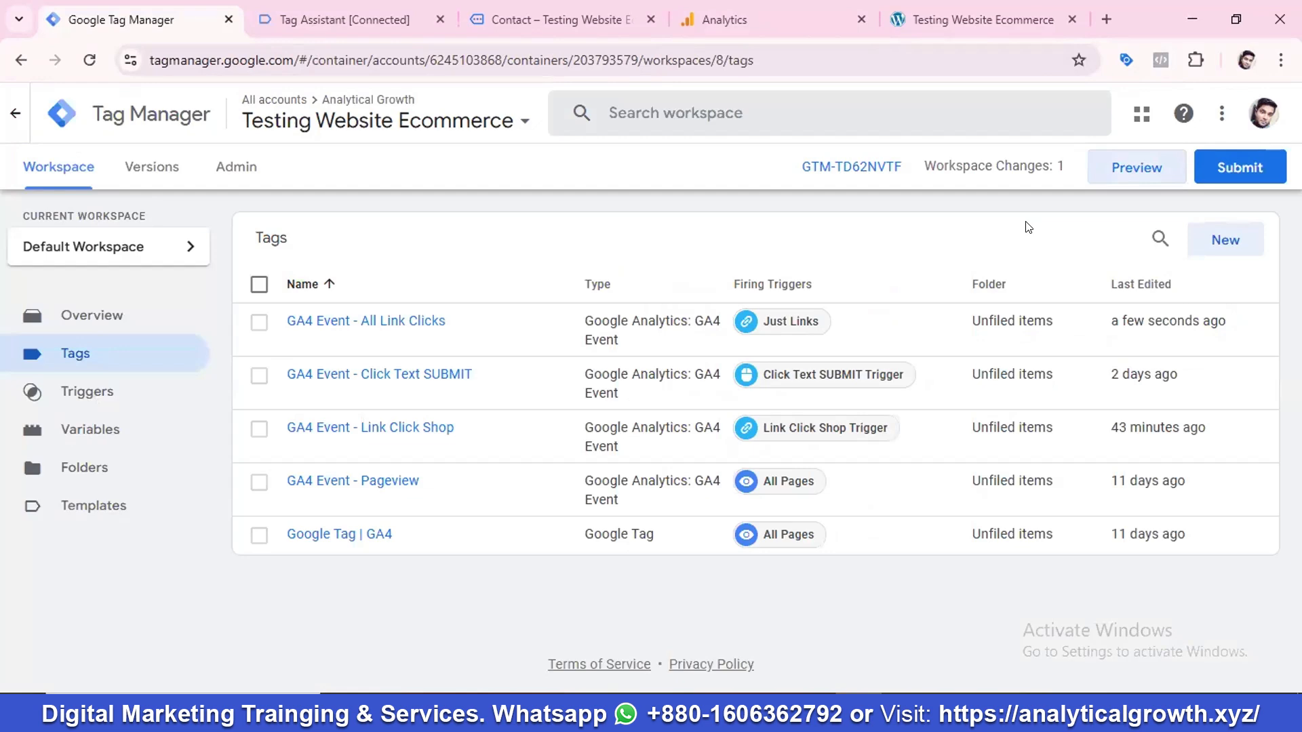
click(1242, 170)
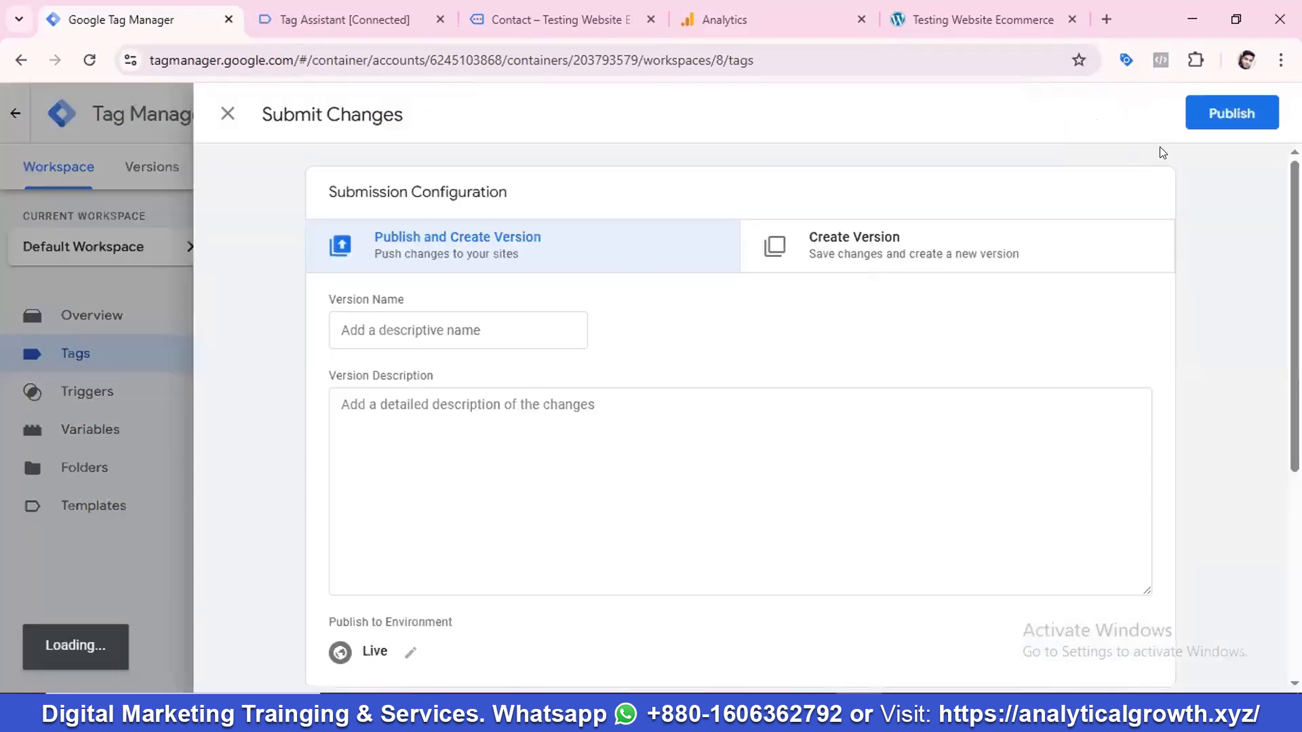
click(1214, 116)
click(885, 646)
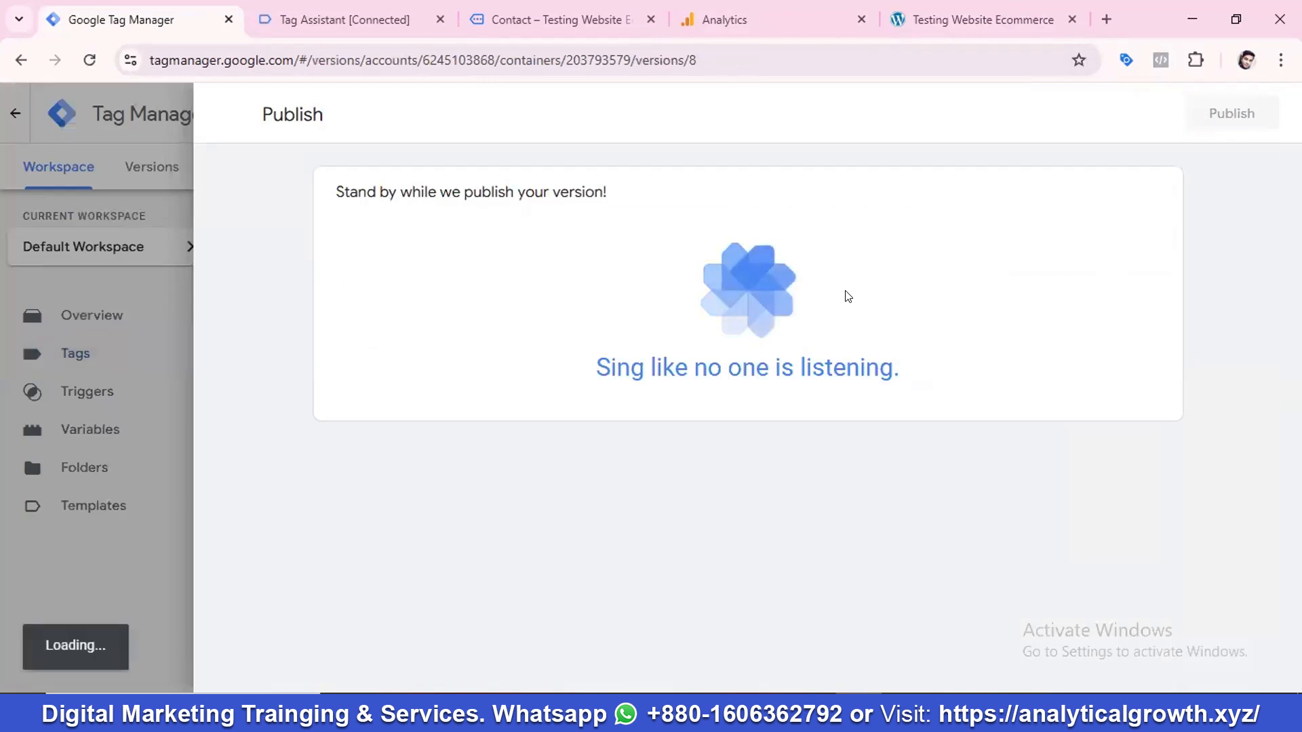
click(227, 113)
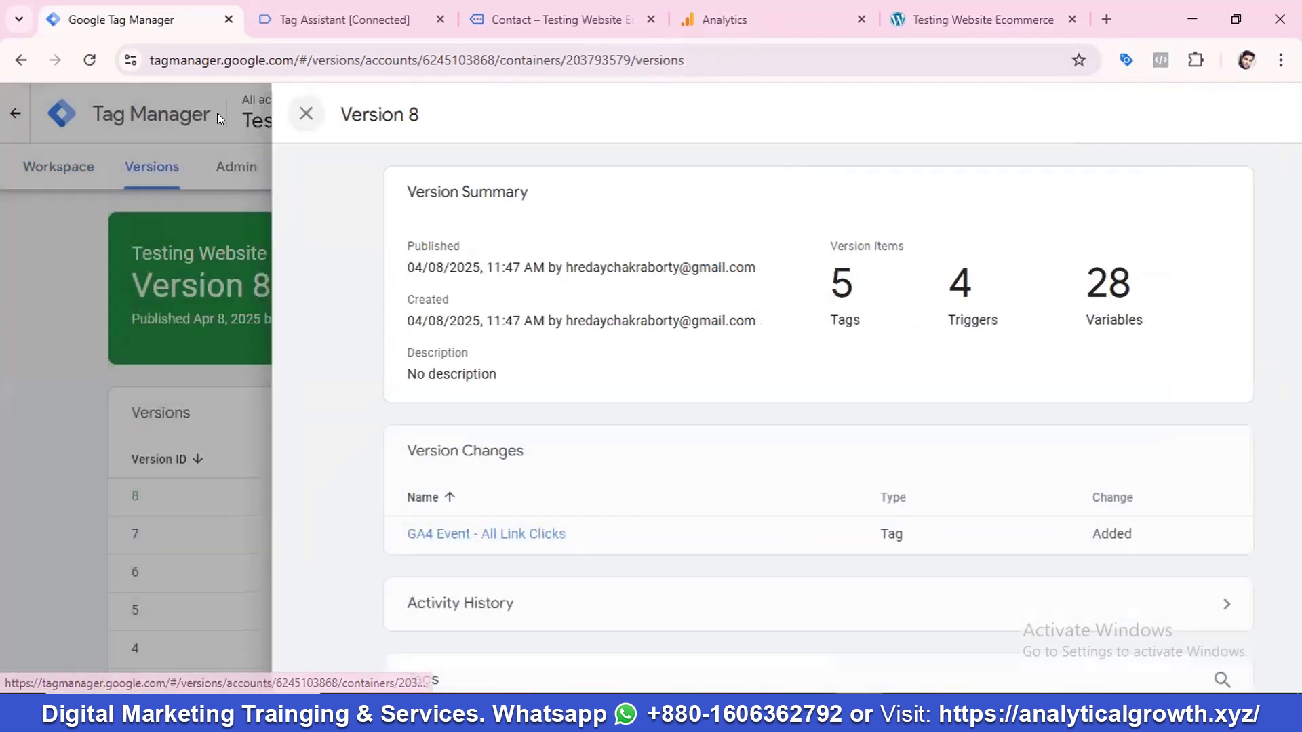
click(73, 173)
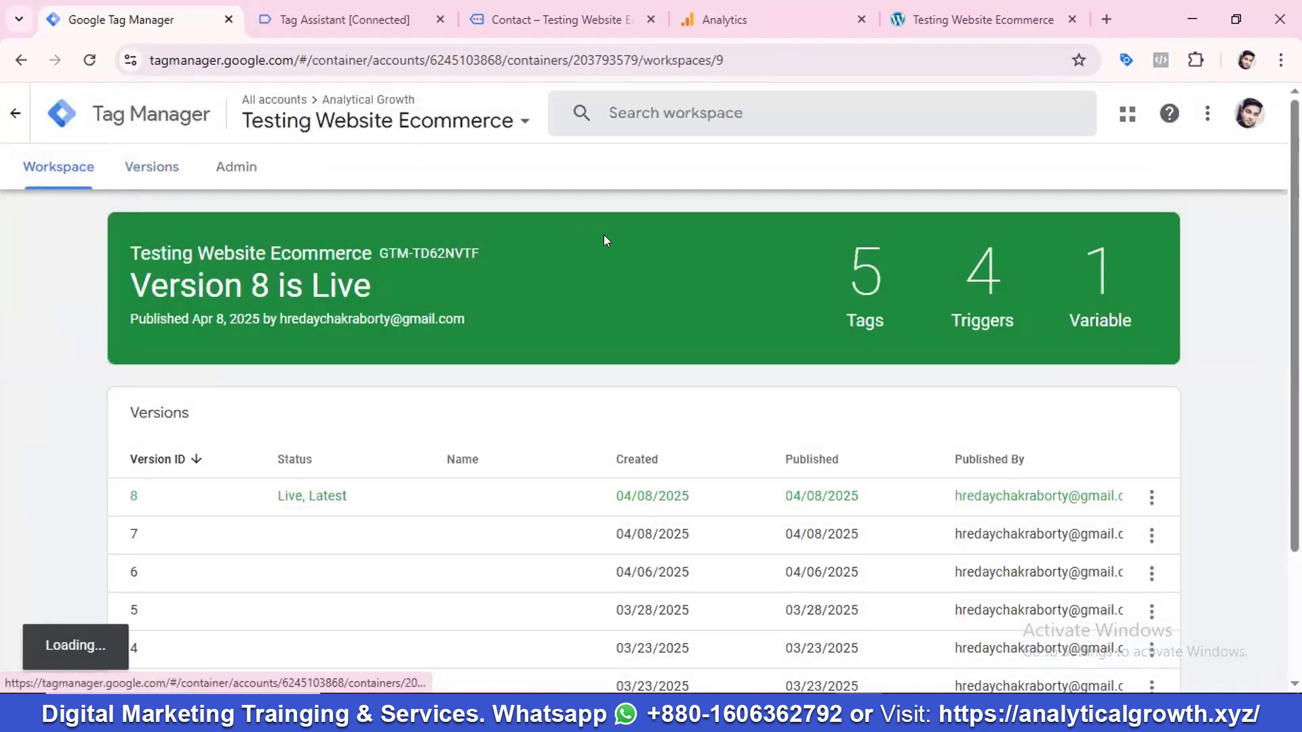